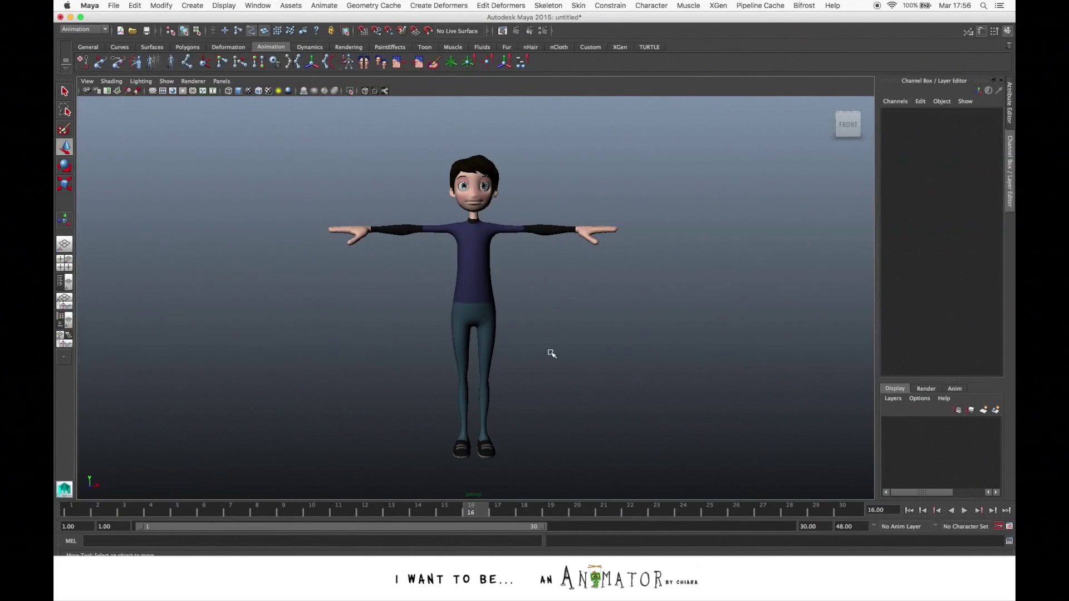
Go to frame 3 and examine the character model from several angles in the perspective view.
{"action": "mouse_move", "coordinate": [577, 322]}
{"action": "left_mouse_down", "text": "alt"}
{"action": "mouse_move", "coordinate": [437, 310]}
{"action": "mouse_move", "coordinate": [577, 321]}
{"action": "left_mouse_up", "text": "alt"}
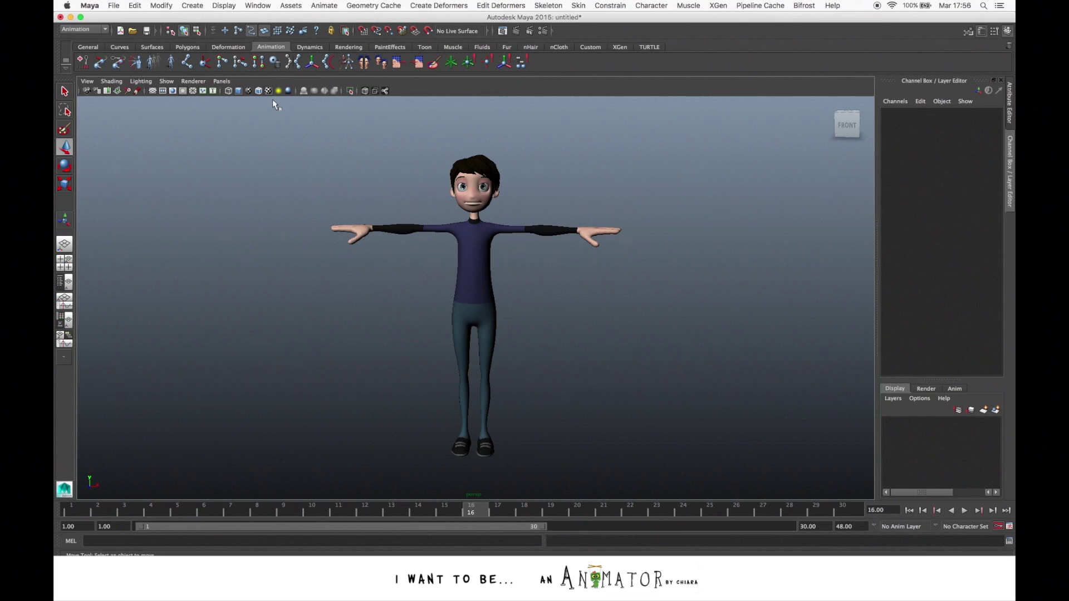
{"action": "left_click_drag", "start_coordinate": [454, 205], "coordinate": [463, 208], "text": "alt"}
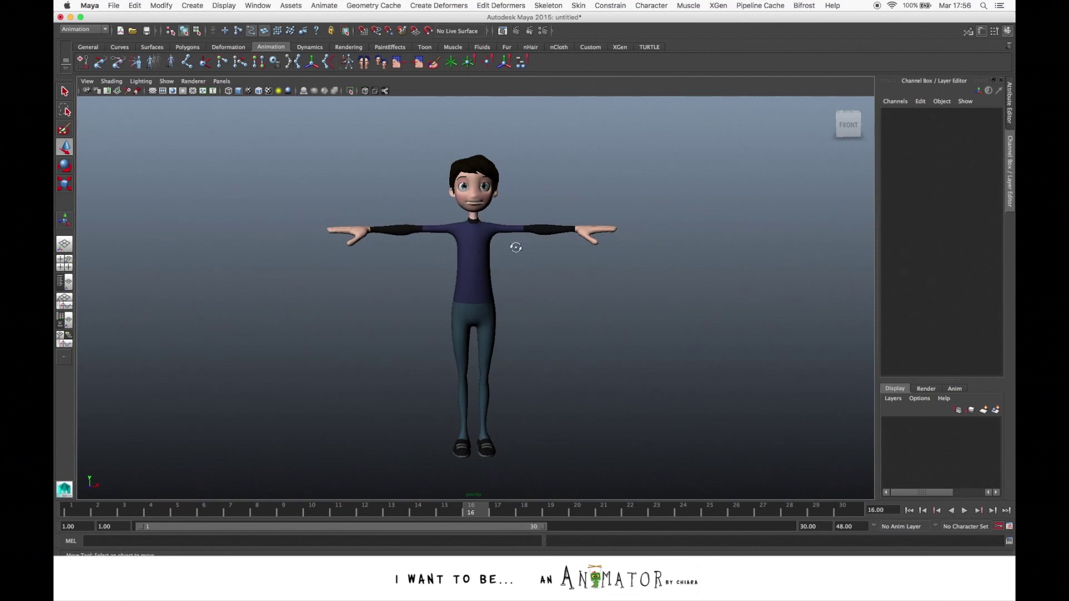
{"action": "left_click_drag", "start_coordinate": [516, 247], "coordinate": [521, 303], "text": "alt"}
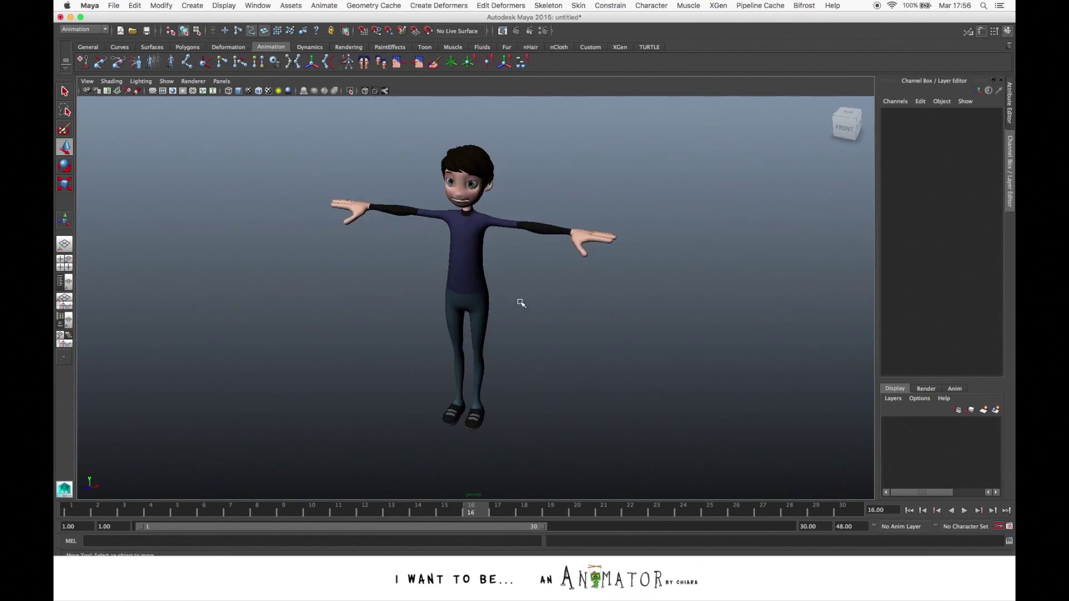
{"action": "left_click", "coordinate": [125, 510]}
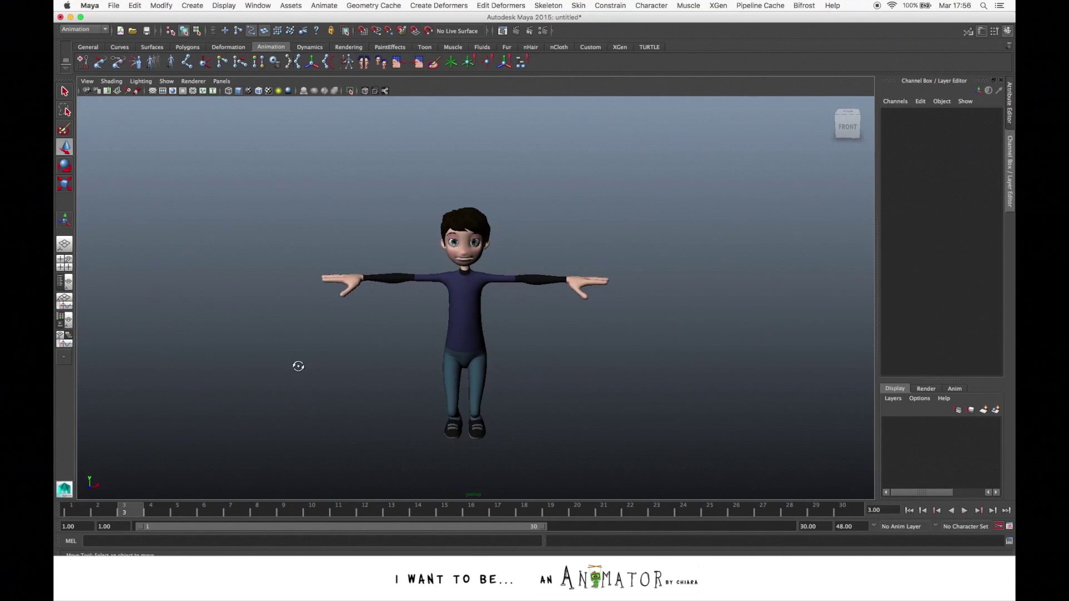
{"action": "left_click_drag", "start_coordinate": [299, 365], "coordinate": [373, 348], "text": "alt"}
{"action": "middle_click_drag", "start_coordinate": [376, 329], "coordinate": [343, 279], "text": "alt"}
{"action": "right_click_drag", "start_coordinate": [384, 340], "coordinate": [451, 356], "text": "alt"}
{"action": "left_click_drag", "start_coordinate": [417, 361], "coordinate": [446, 360], "text": "alt"}
Hide the NURBS curves in the perspective view so the character shows without its rig controls.
{"action": "left_click", "coordinate": [167, 81]}
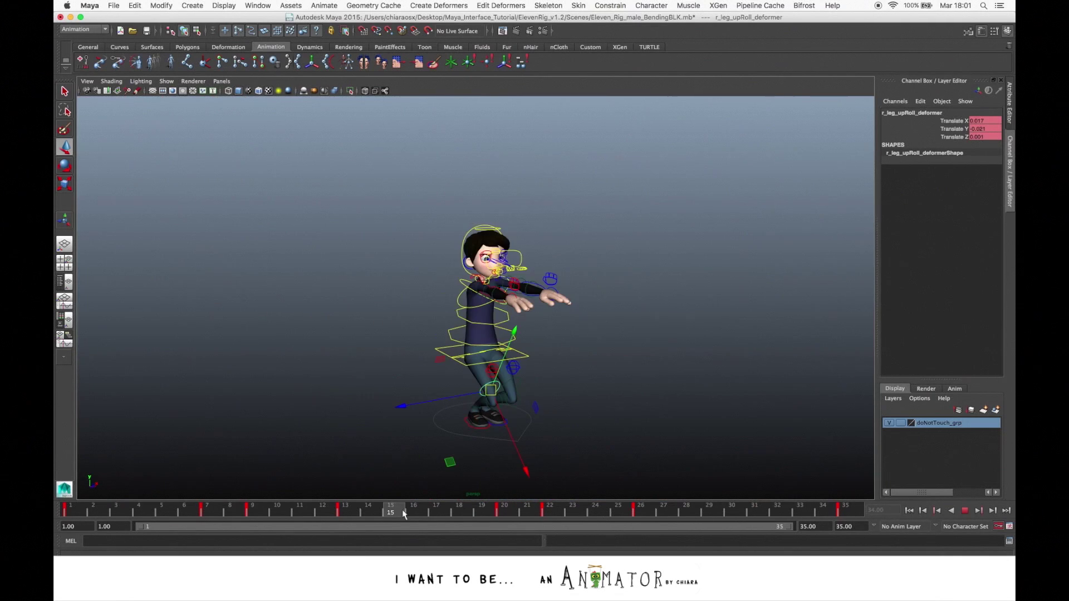
{"action": "left_click", "coordinate": [539, 345]}
{"action": "left_click", "coordinate": [166, 81]}
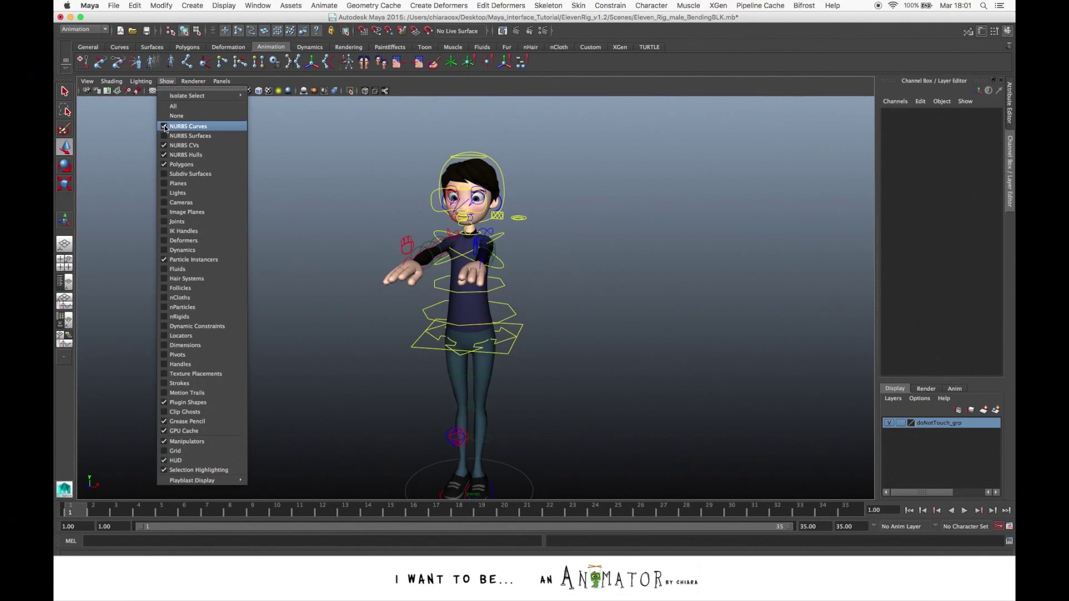
{"action": "left_click", "coordinate": [183, 126]}
{"action": "left_click_drag", "start_coordinate": [548, 227], "coordinate": [479, 234], "text": "alt"}
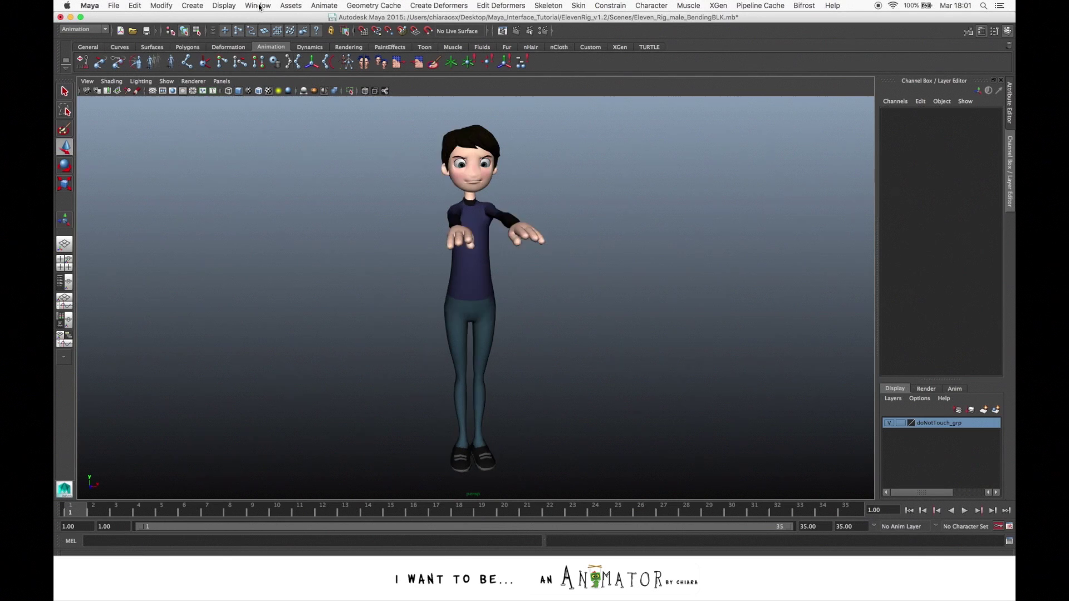
Open the Graph Editor as a floating window, enlarge it over the viewport, and minimize it.
{"action": "left_click", "coordinate": [258, 5]}
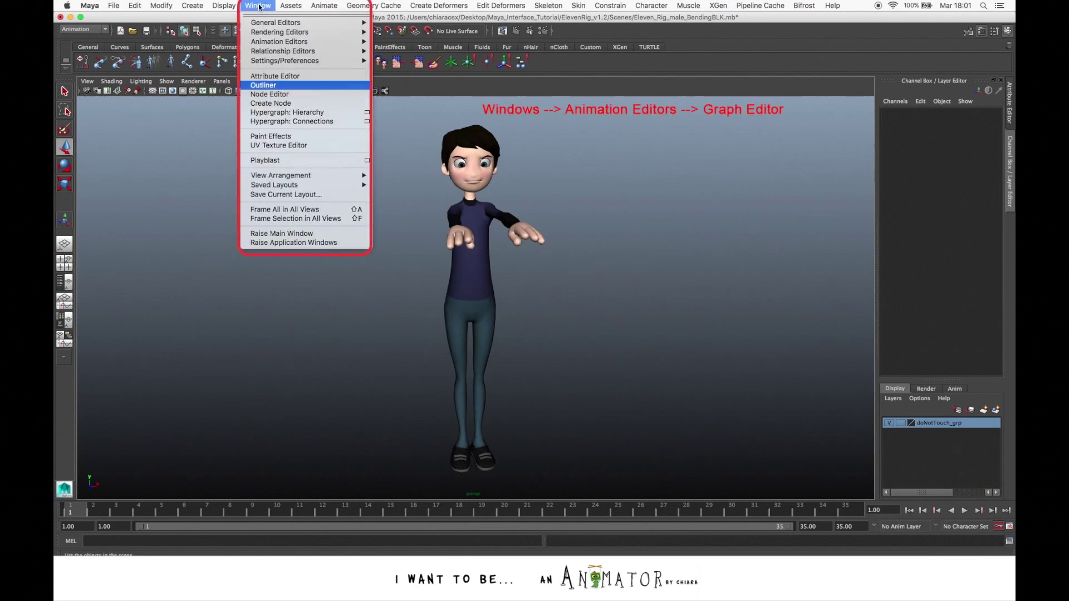
{"action": "mouse_move", "coordinate": [278, 43]}
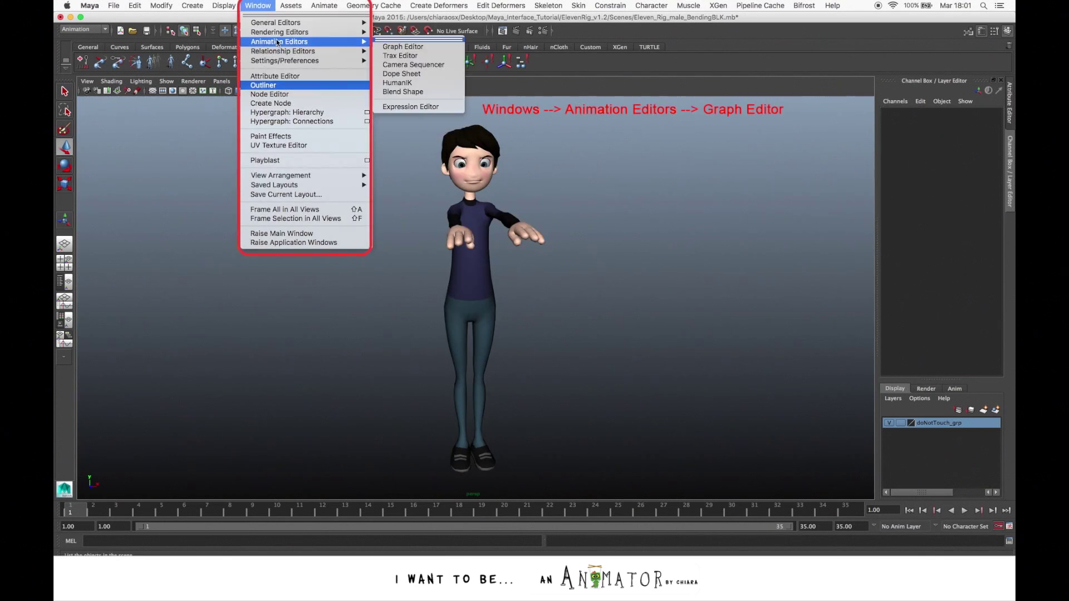
{"action": "left_click", "coordinate": [397, 47]}
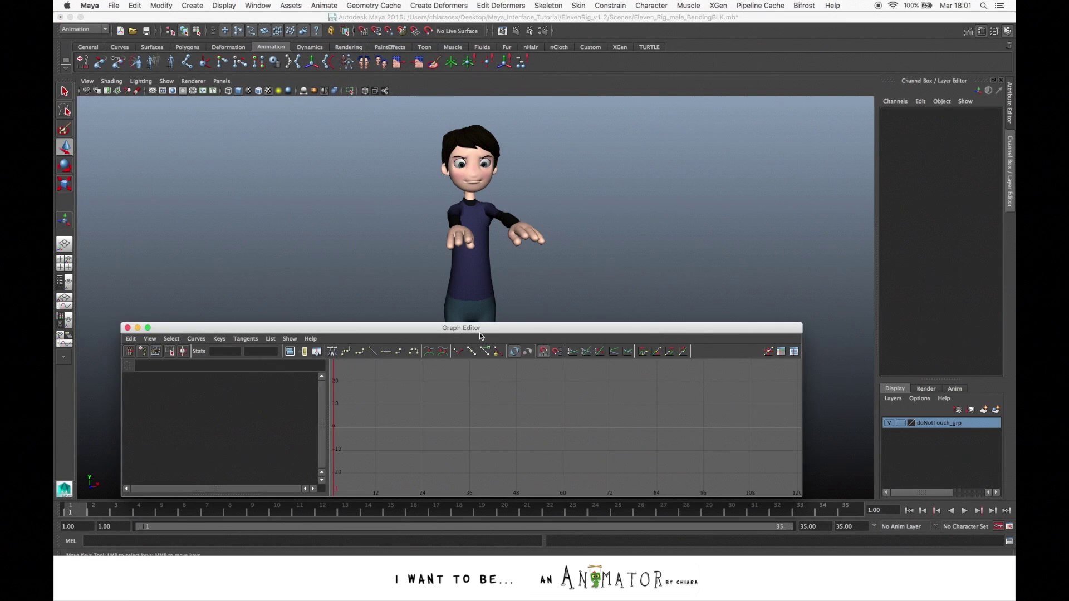
{"action": "left_click_drag", "start_coordinate": [481, 333], "coordinate": [454, 267]}
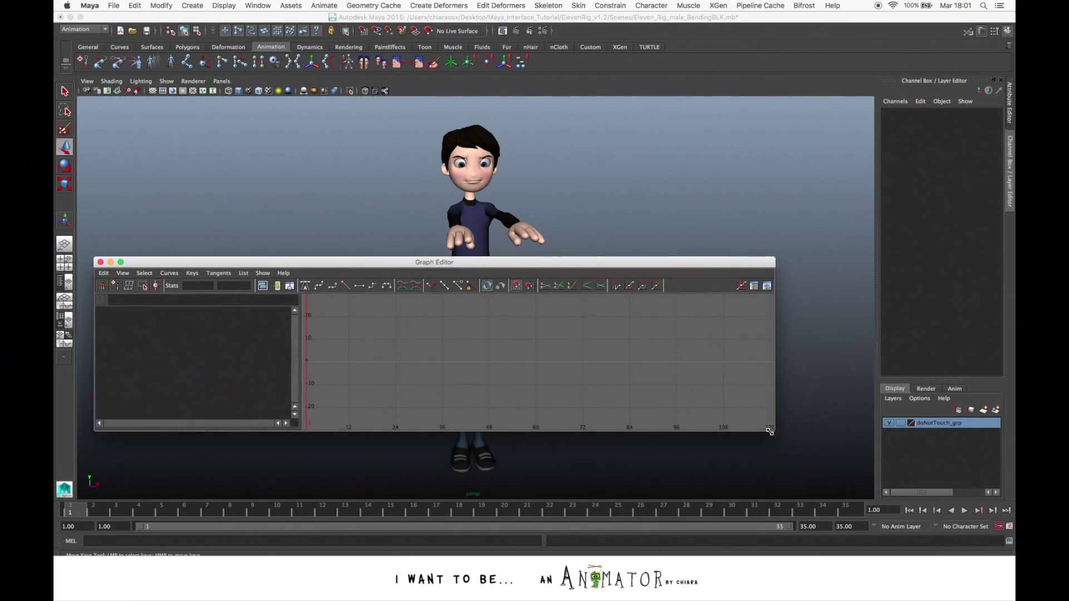
{"action": "left_click_drag", "start_coordinate": [770, 431], "coordinate": [838, 470]}
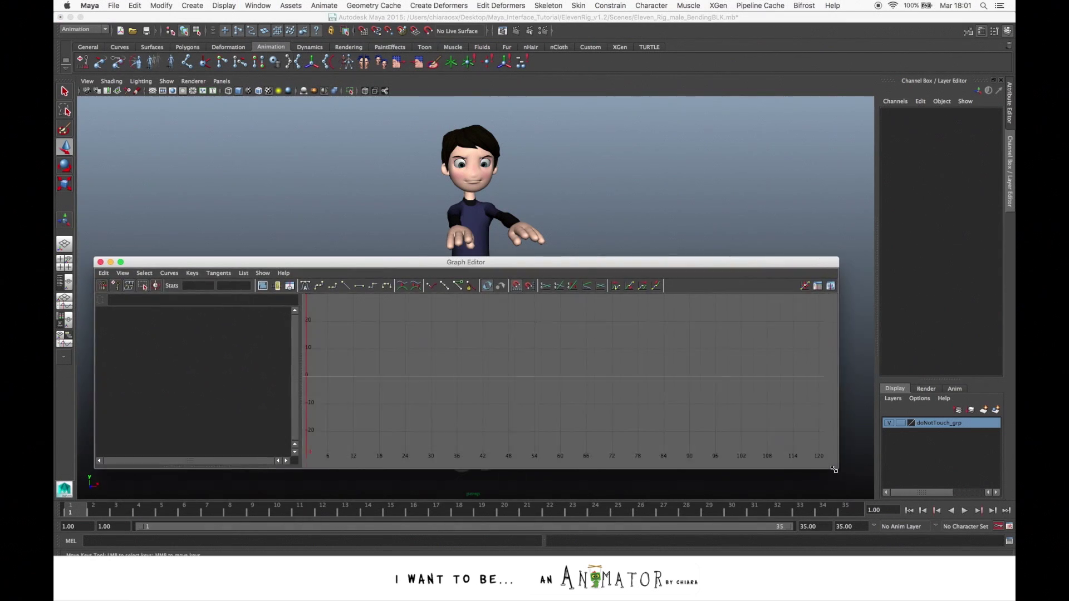
{"action": "left_click", "coordinate": [111, 261]}
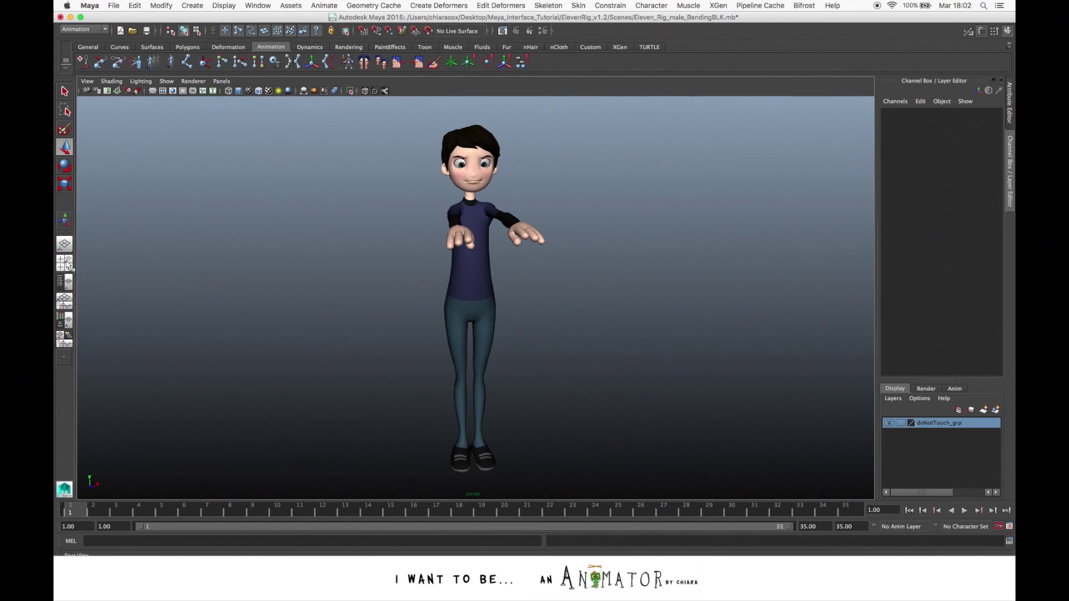
Switch to the four-view layout and change the Top view panel to a shaded Front view.
{"action": "left_click", "coordinate": [69, 269]}
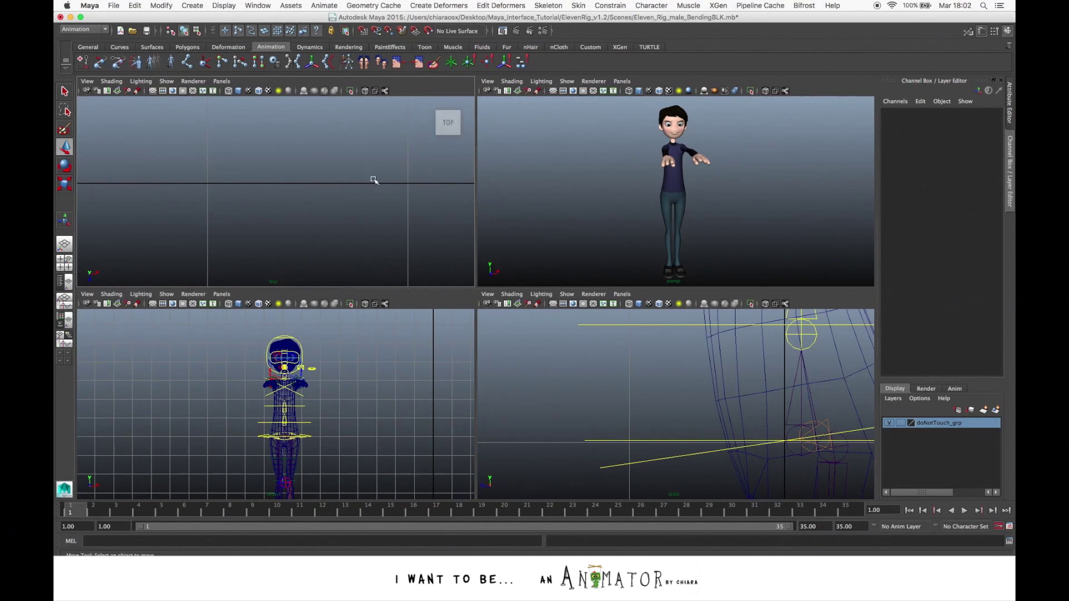
{"action": "mouse_move", "coordinate": [691, 180]}
{"action": "left_mouse_down", "text": "alt"}
{"action": "mouse_move", "coordinate": [697, 162]}
{"action": "mouse_move", "coordinate": [685, 167]}
{"action": "mouse_move", "coordinate": [696, 167]}
{"action": "left_mouse_up", "text": "alt"}
{"action": "key", "text": "space"}
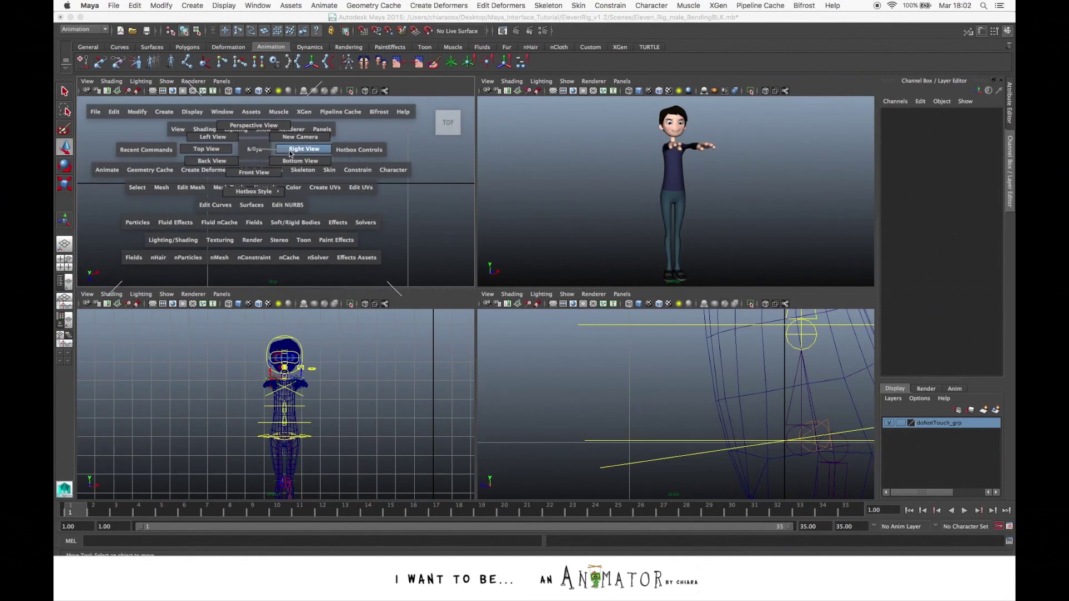
{"action": "left_click_drag", "start_coordinate": [289, 154], "coordinate": [254, 172]}
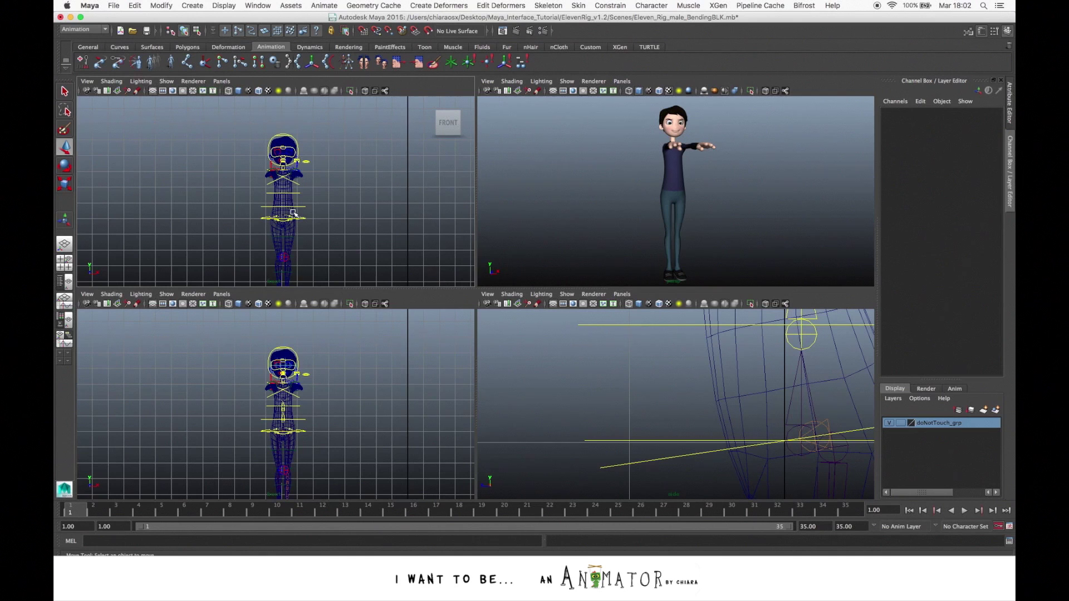
{"action": "key", "text": "5"}
{"action": "middle_click_drag", "start_coordinate": [324, 222], "coordinate": [314, 183], "text": "alt"}
{"action": "left_click_drag", "start_coordinate": [308, 203], "coordinate": [313, 210], "text": "alt"}
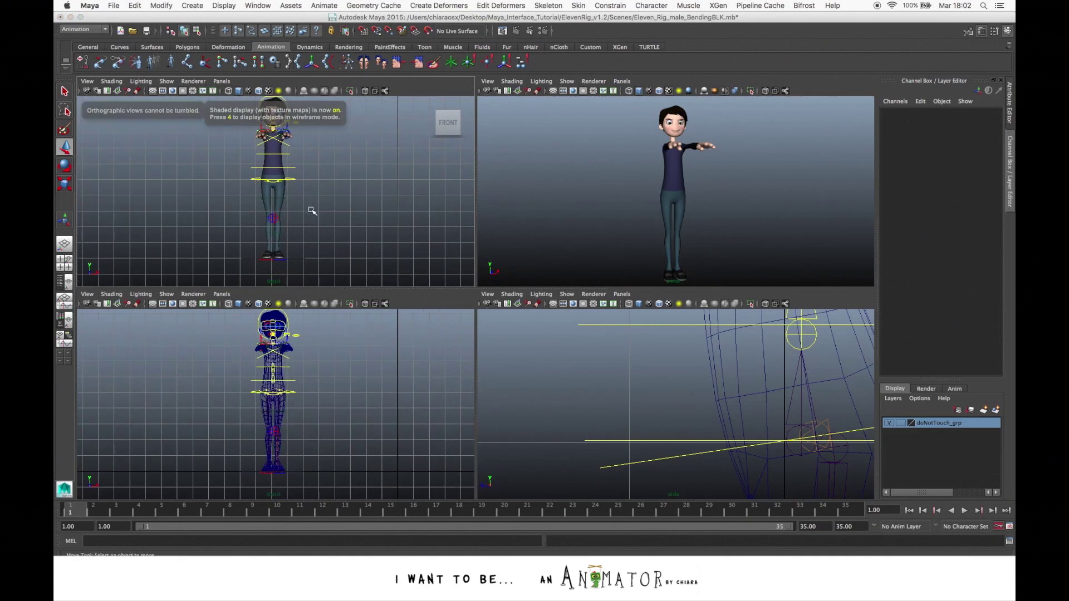
Change the duplicate wireframe Front view panel to the Right view with textured shading.
{"action": "key", "text": "space"}
{"action": "left_click", "coordinate": [290, 340]}
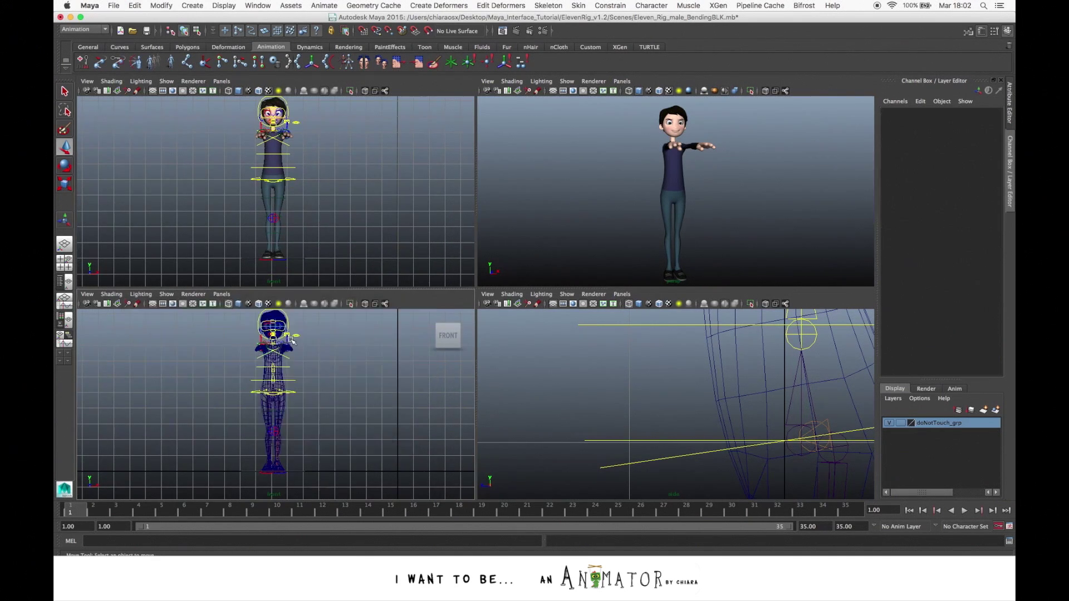
{"action": "key", "text": "space"}
{"action": "mouse_move", "coordinate": [291, 339]}
{"action": "left_mouse_down"}
{"action": "mouse_move", "coordinate": [326, 338]}
{"action": "mouse_move", "coordinate": [292, 362]}
{"action": "mouse_move", "coordinate": [339, 340]}
{"action": "left_mouse_up"}
{"action": "key", "text": "6"}
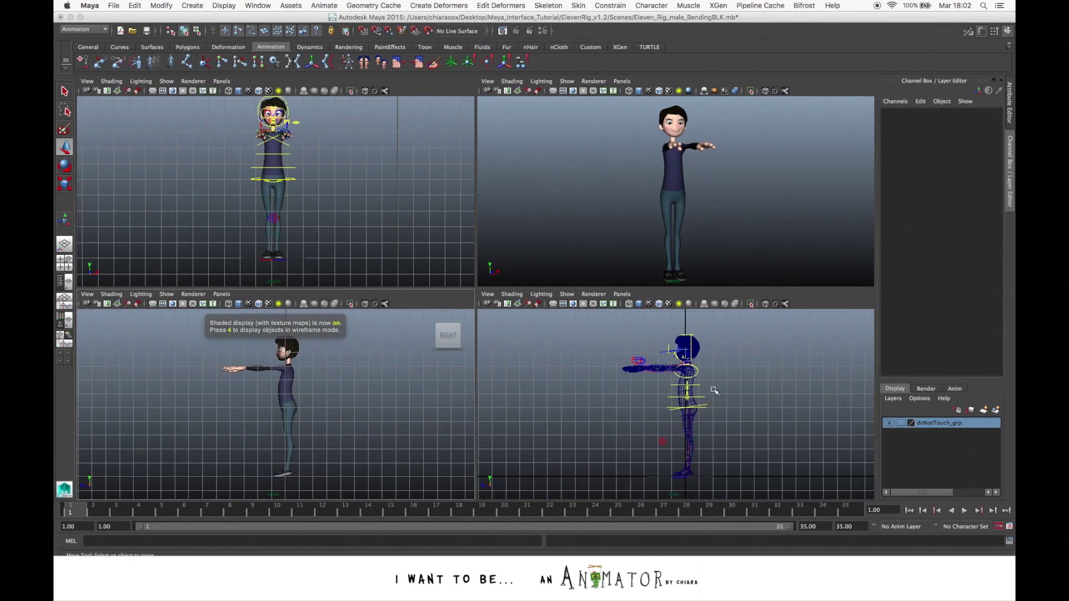
Switch the remaining wireframe side view panel to a new perspective camera.
{"action": "key", "text": "6"}
{"action": "key", "text": "space"}
{"action": "mouse_move", "coordinate": [715, 391]}
{"action": "left_mouse_down"}
{"action": "mouse_move", "coordinate": [744, 384]}
{"action": "mouse_move", "coordinate": [713, 389]}
{"action": "left_mouse_up"}
{"action": "left_click", "coordinate": [622, 294]}
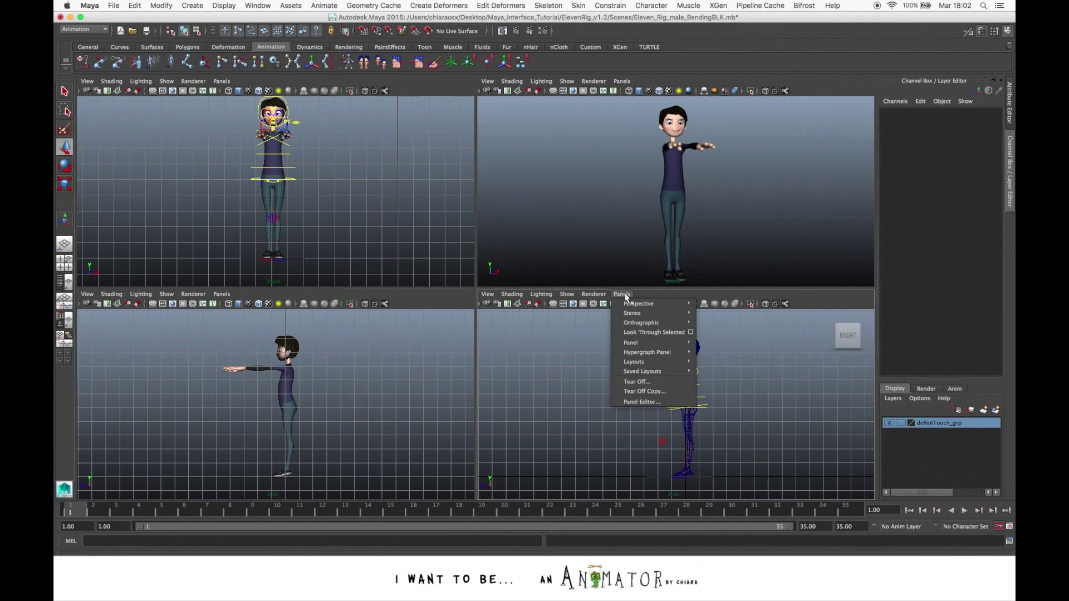
{"action": "mouse_move", "coordinate": [646, 304]}
{"action": "left_click", "coordinate": [715, 315]}
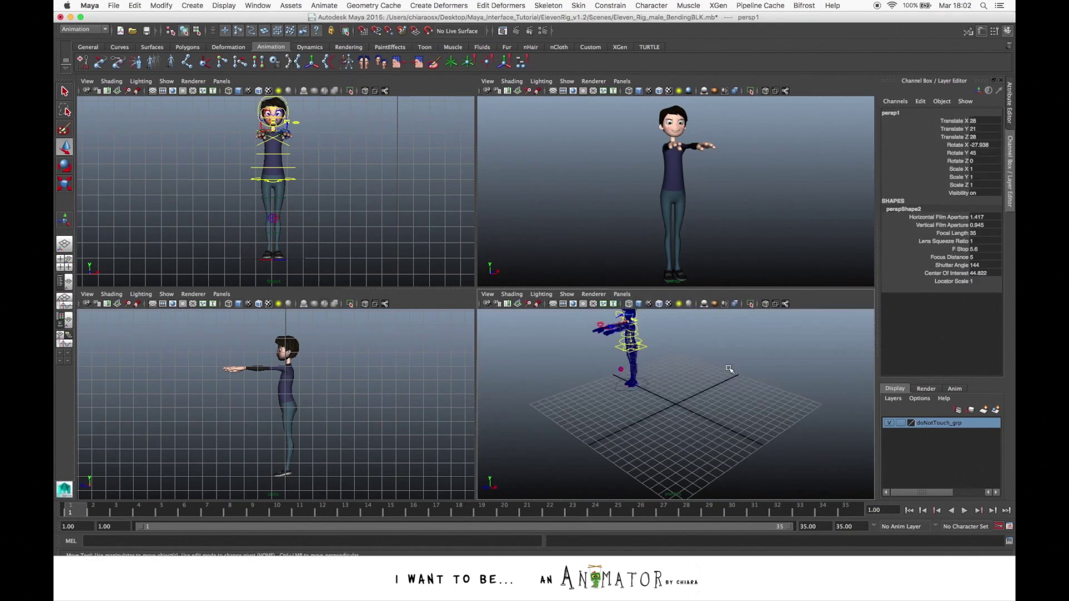
Display the new perspective view with textured shading as a close-up of the face and enlarge its panel.
{"action": "left_click", "coordinate": [730, 370]}
{"action": "key", "text": "6"}
{"action": "middle_click_drag", "start_coordinate": [730, 370], "coordinate": [699, 427], "text": "alt"}
{"action": "scroll", "coordinate": [740, 430], "scroll_direction": "up", "scroll_amount": 8}
{"action": "scroll", "coordinate": [728, 426], "scroll_direction": "up", "scroll_amount": 8}
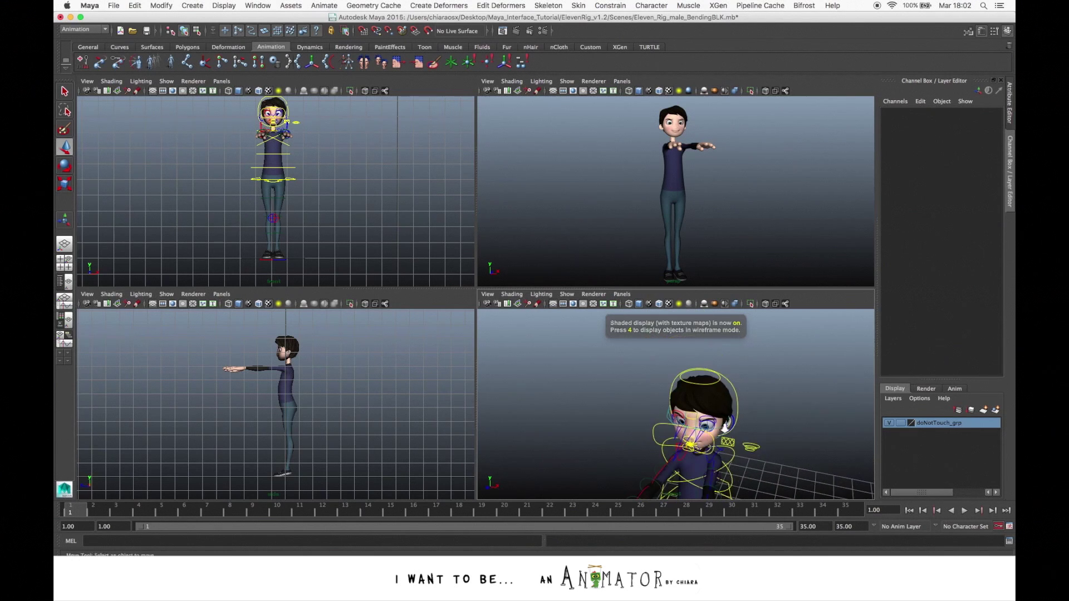
{"action": "left_click_drag", "start_coordinate": [719, 420], "coordinate": [734, 418], "text": "alt"}
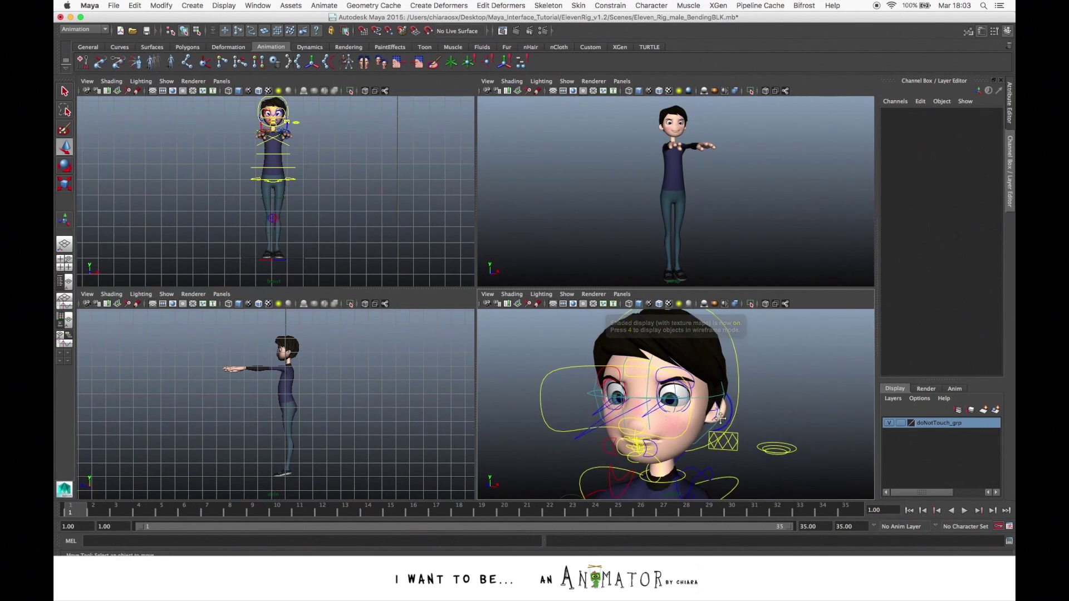
{"action": "middle_click_drag", "start_coordinate": [734, 419], "coordinate": [765, 431], "text": "alt"}
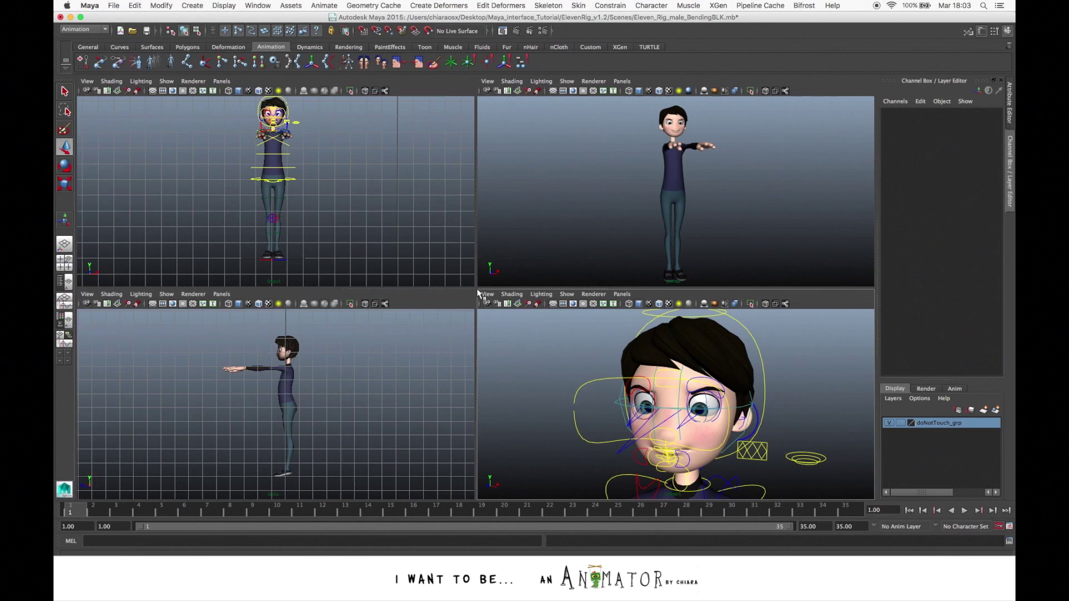
{"action": "left_click_drag", "start_coordinate": [477, 289], "coordinate": [478, 326]}
{"action": "left_click_drag", "start_coordinate": [479, 391], "coordinate": [64, 221]}
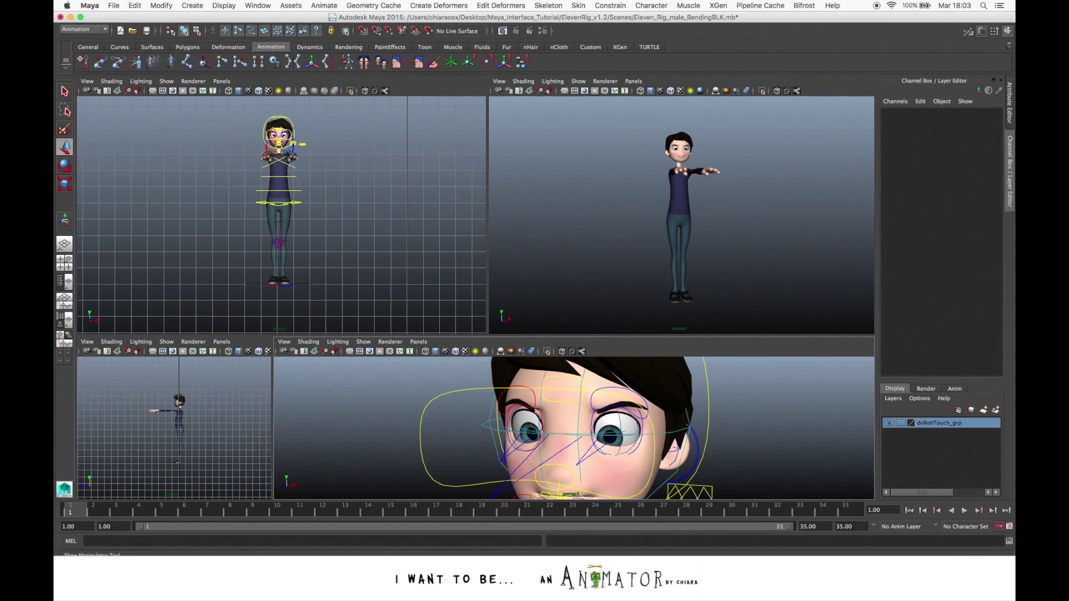
Switch to the Persp/Graph layout and enlarge the perspective view above the Graph Editor.
{"action": "left_click", "coordinate": [65, 304]}
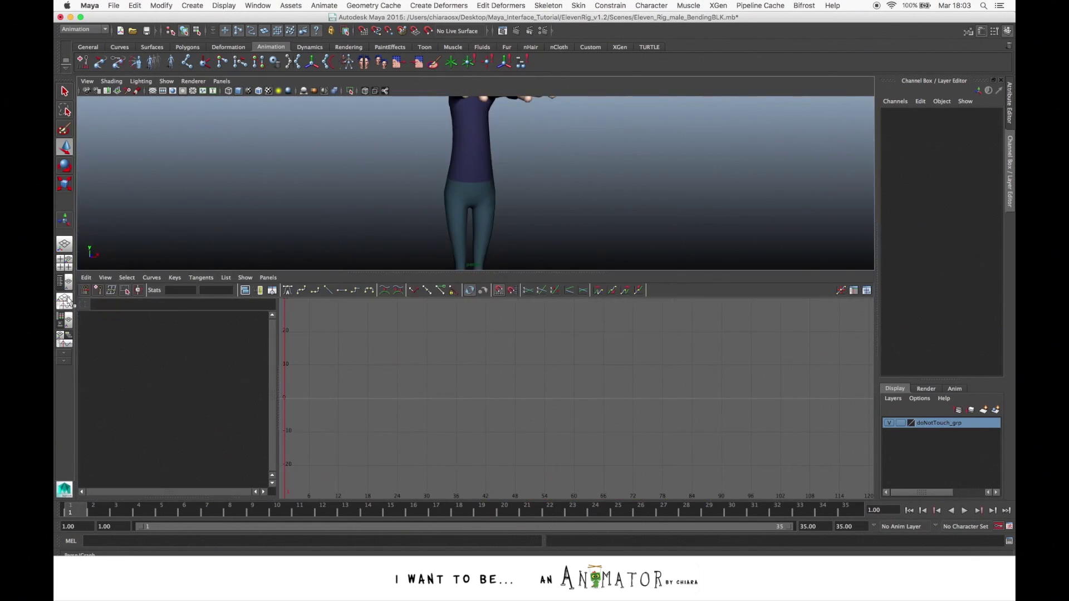
{"action": "left_click_drag", "start_coordinate": [351, 269], "coordinate": [370, 382]}
{"action": "right_click_drag", "start_coordinate": [560, 235], "coordinate": [440, 217], "text": "alt"}
{"action": "left_click_drag", "start_coordinate": [440, 217], "coordinate": [424, 234], "text": "alt"}
{"action": "left_click_drag", "start_coordinate": [494, 368], "coordinate": [496, 359]}
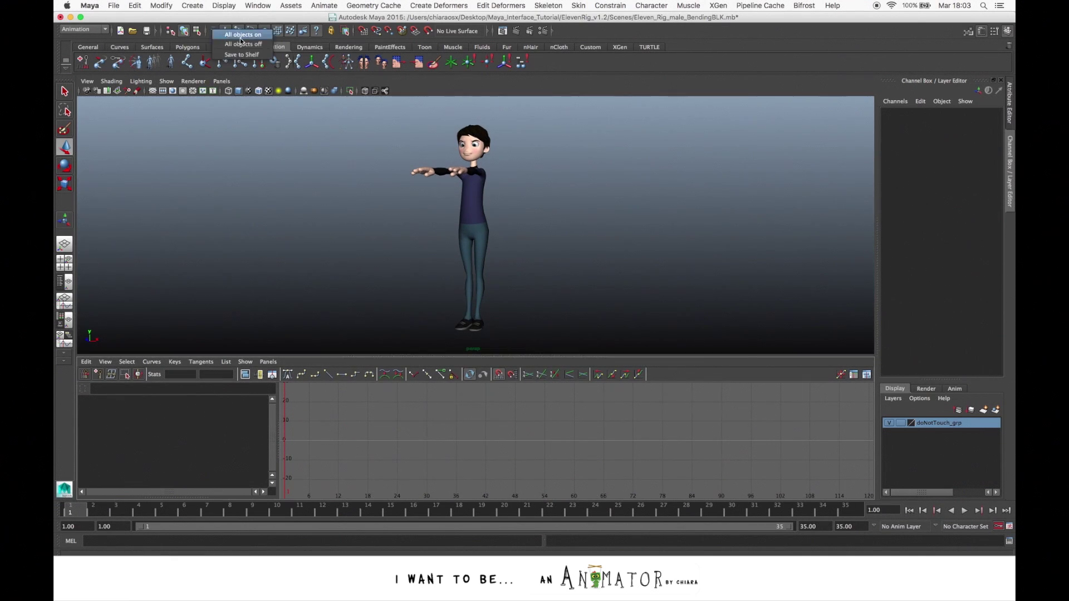
Show the NURBS curves in the perspective view and frame all body_control animation curves in the Graph Editor.
{"action": "left_click", "coordinate": [167, 80]}
{"action": "left_click", "coordinate": [177, 126]}
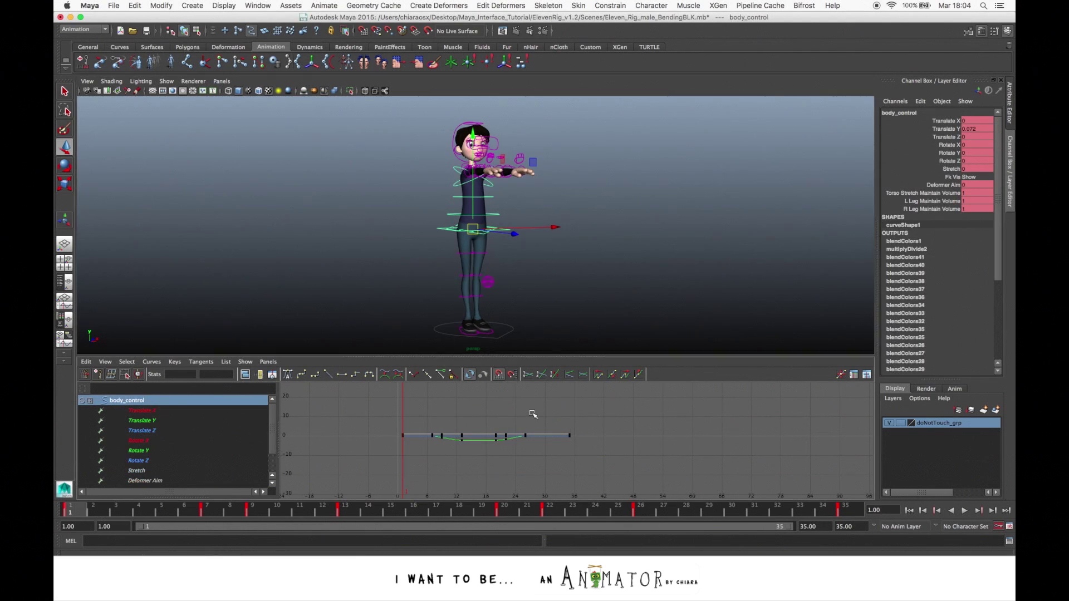
{"action": "left_click_drag", "start_coordinate": [347, 416], "coordinate": [613, 462]}
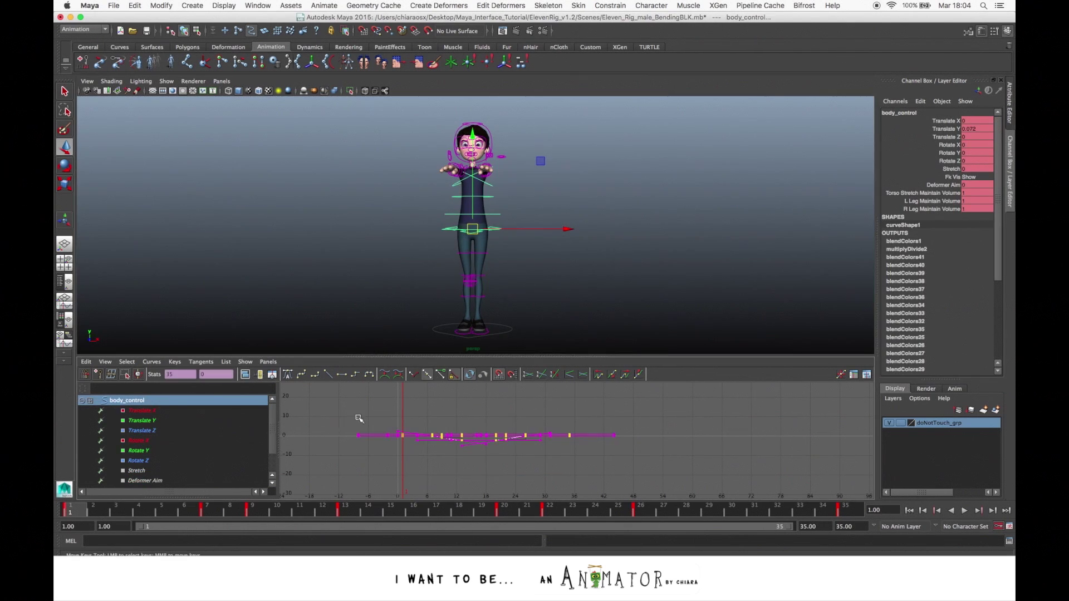
{"action": "left_click_drag", "start_coordinate": [357, 415], "coordinate": [640, 464]}
{"action": "key", "text": "f"}
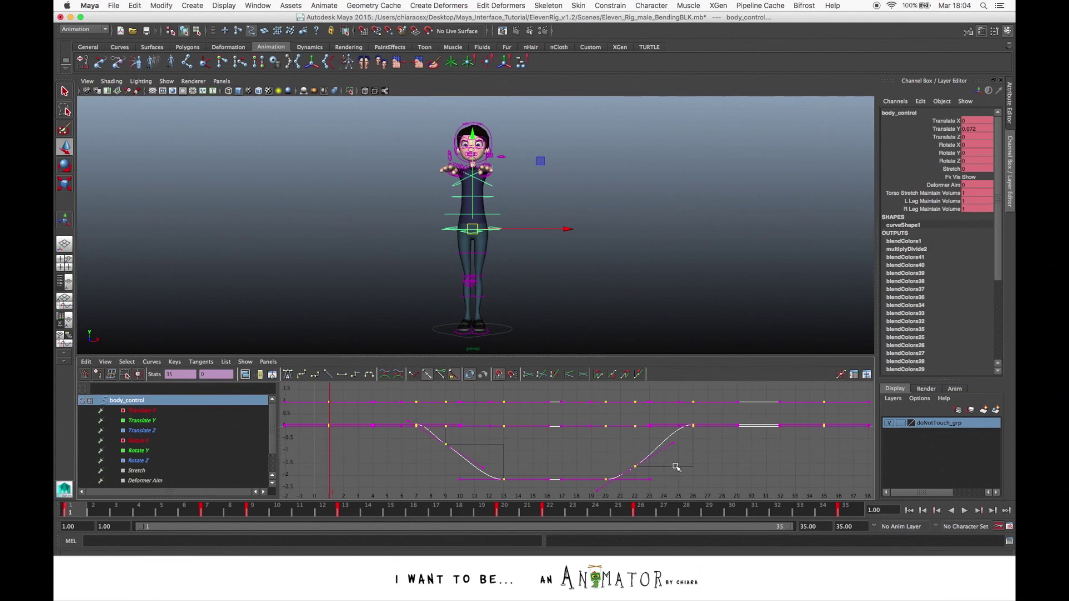
{"action": "left_click", "coordinate": [618, 442]}
Examine the Translate and Rotate animation curves of body_control one channel at a time.
{"action": "mouse_move", "coordinate": [273, 412]}
{"action": "left_mouse_down"}
{"action": "mouse_move", "coordinate": [273, 436]}
{"action": "mouse_move", "coordinate": [273, 408]}
{"action": "left_mouse_up"}
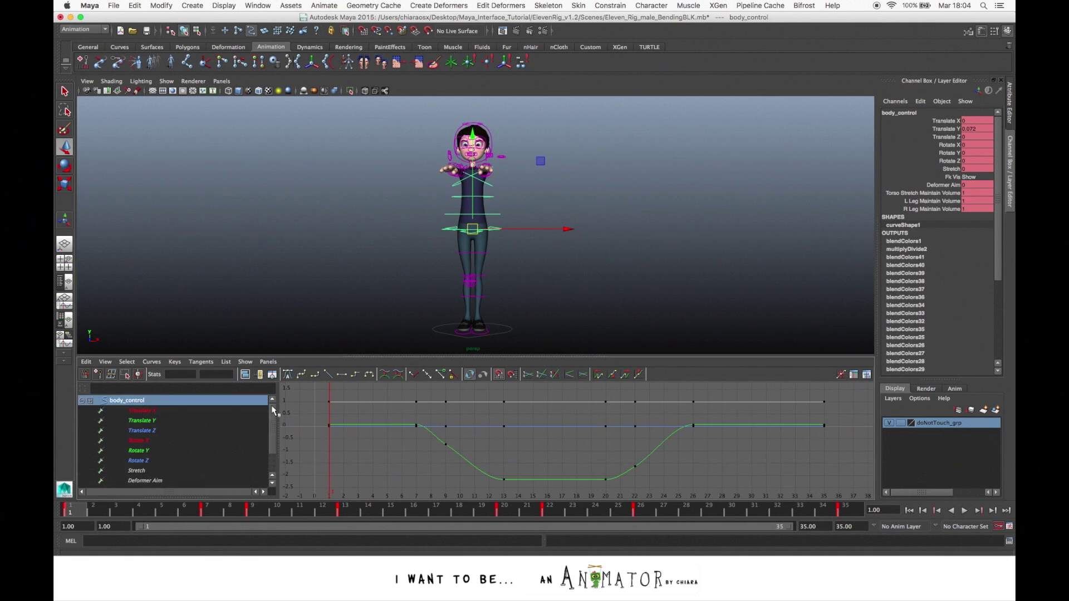
{"action": "left_click", "coordinate": [151, 412]}
{"action": "left_click", "coordinate": [148, 421]}
{"action": "left_click", "coordinate": [146, 431]}
{"action": "left_click", "coordinate": [144, 441]}
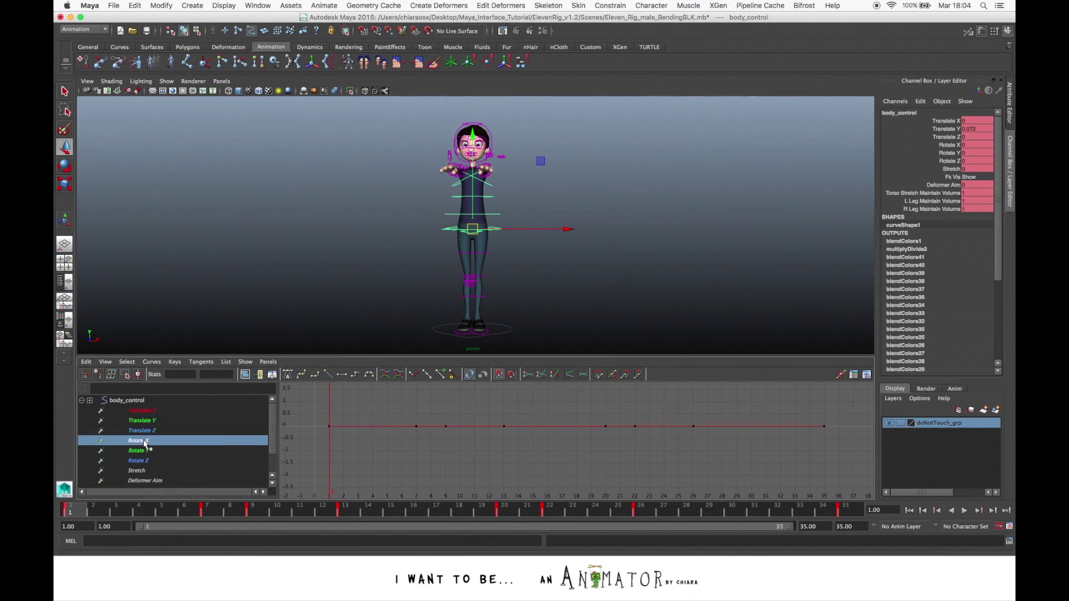
{"action": "left_click", "coordinate": [142, 451]}
{"action": "left_click", "coordinate": [141, 461]}
{"action": "left_click", "coordinate": [140, 441]}
{"action": "left_click", "coordinate": [143, 421]}
{"action": "left_click", "coordinate": [144, 411]}
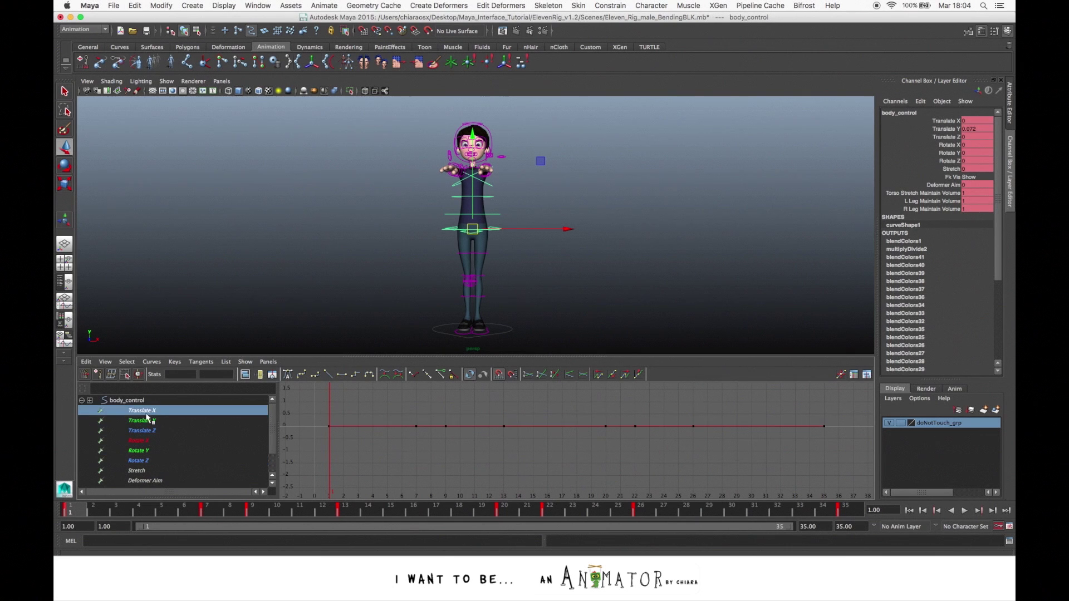
{"action": "left_click", "coordinate": [145, 431]}
{"action": "left_click", "coordinate": [144, 421]}
{"action": "left_click", "coordinate": [144, 411]}
{"action": "left_click", "coordinate": [147, 421]}
{"action": "left_click", "coordinate": [147, 431]}
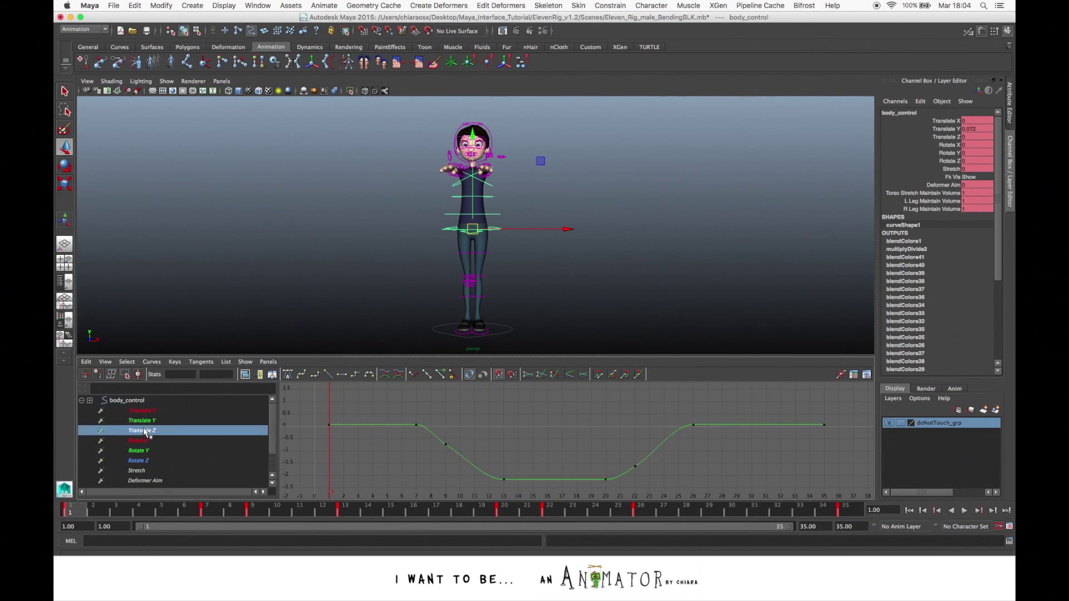
{"action": "left_click", "coordinate": [149, 411]}
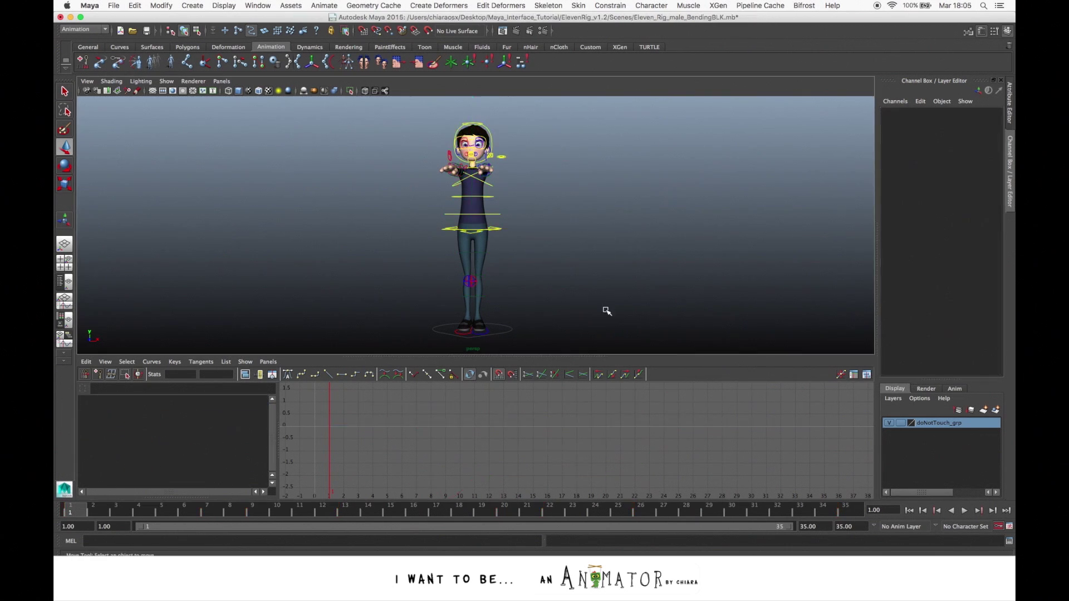
Select all of the character's controls and examine their combined animation curves in the Graph Editor.
{"action": "left_click_drag", "start_coordinate": [606, 310], "coordinate": [364, 115]}
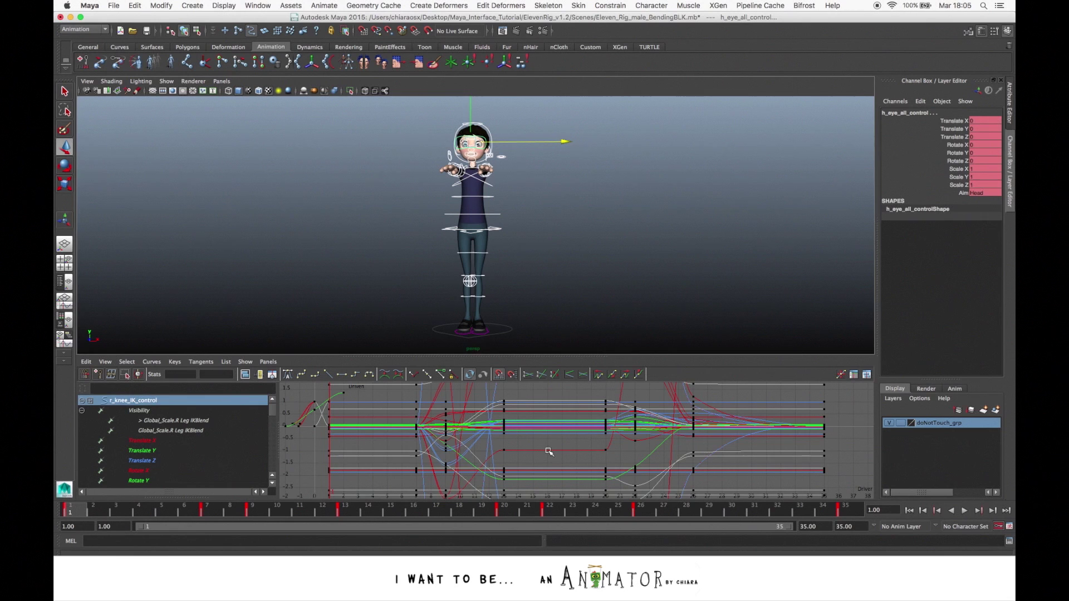
{"action": "middle_click_drag", "start_coordinate": [591, 449], "coordinate": [522, 477], "text": "alt"}
{"action": "right_click_drag", "start_coordinate": [628, 465], "coordinate": [591, 460], "text": "alt"}
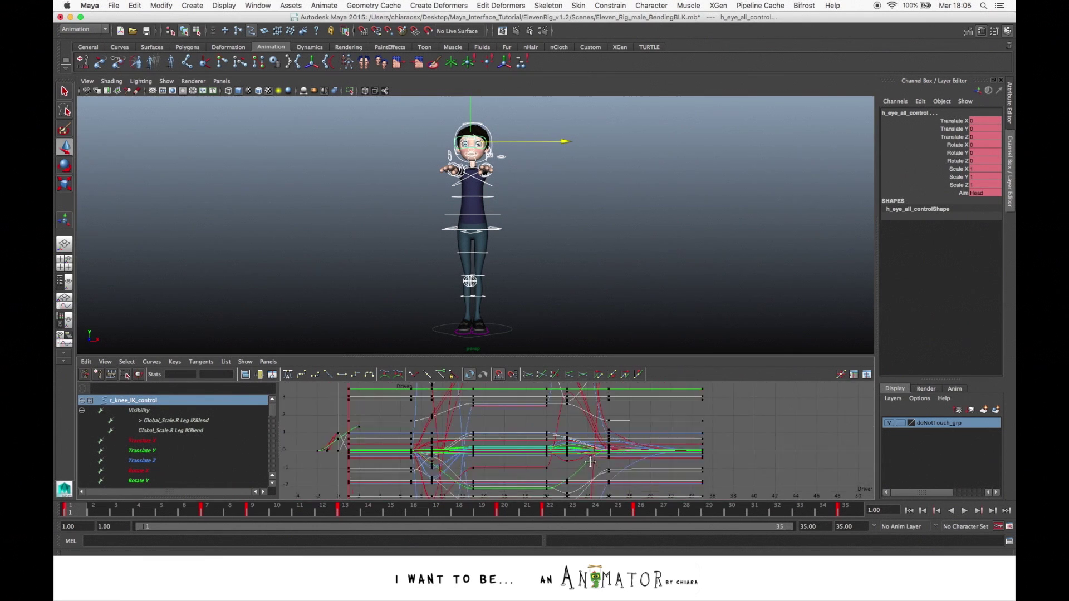
{"action": "middle_click_drag", "start_coordinate": [593, 461], "coordinate": [534, 490], "text": "alt"}
{"action": "middle_click_drag", "start_coordinate": [541, 435], "coordinate": [528, 479], "text": "alt"}
Select only body_control, give all its Translate Y keys stepped tangents and scrub through the animation.
{"action": "left_click", "coordinate": [508, 231]}
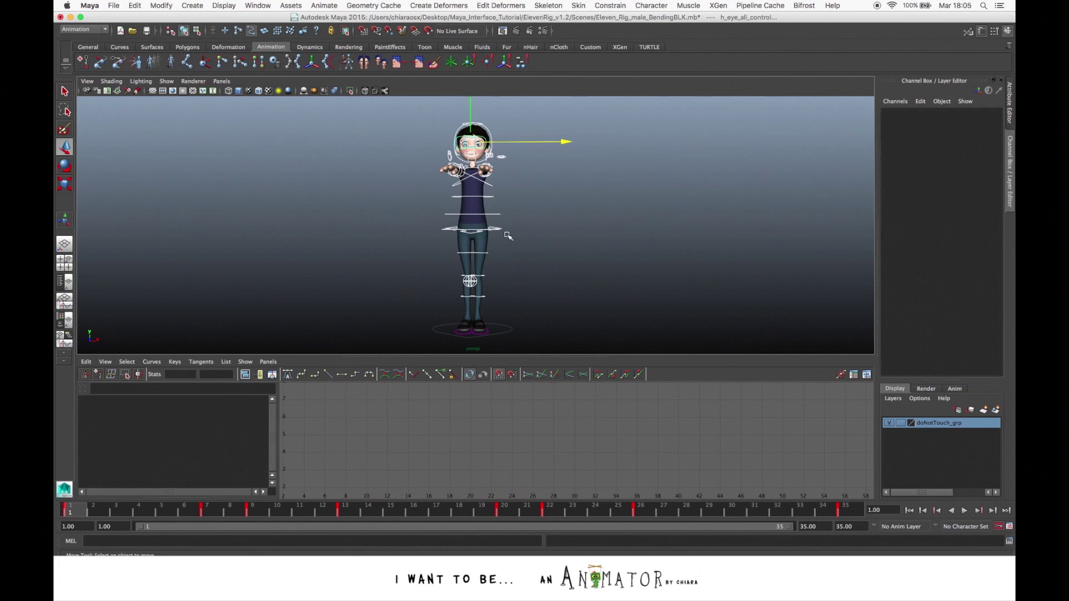
{"action": "left_click", "coordinate": [464, 230]}
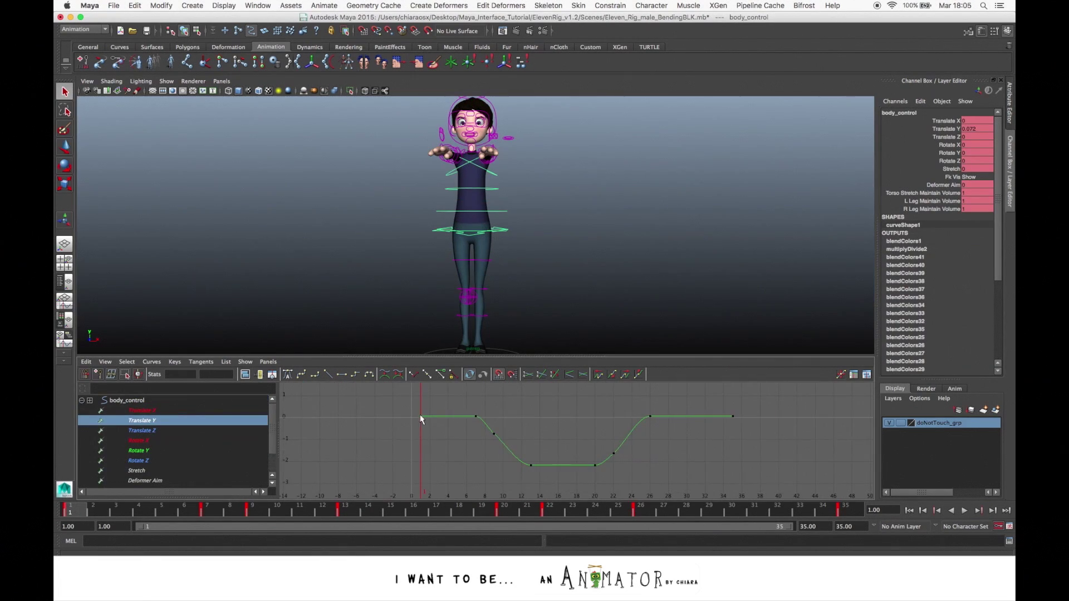
{"action": "left_click_drag", "start_coordinate": [393, 406], "coordinate": [817, 507]}
{"action": "key", "text": "f"}
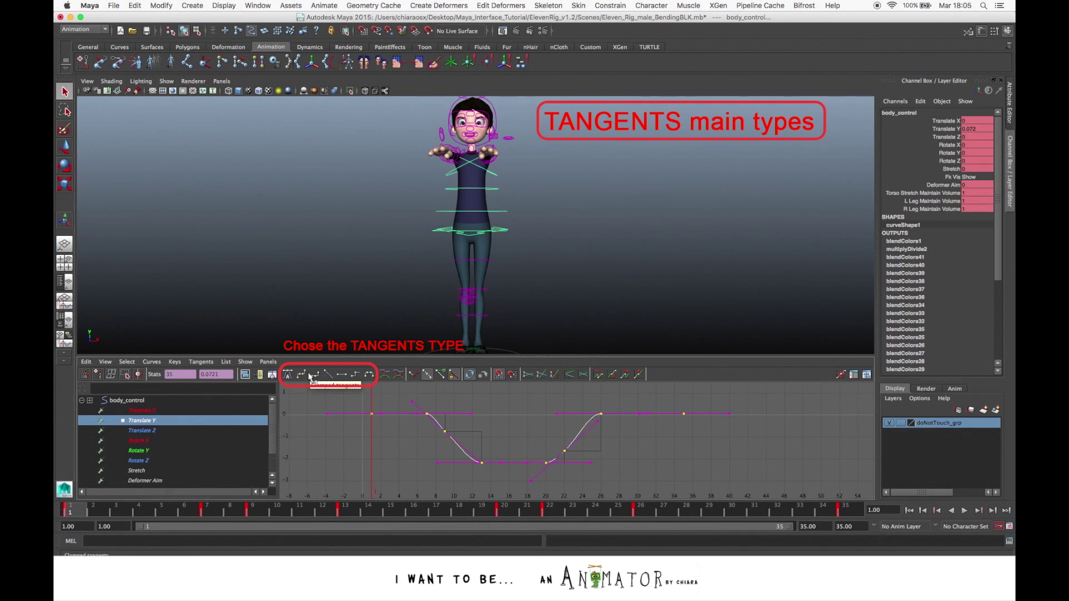
{"action": "left_click", "coordinate": [356, 376]}
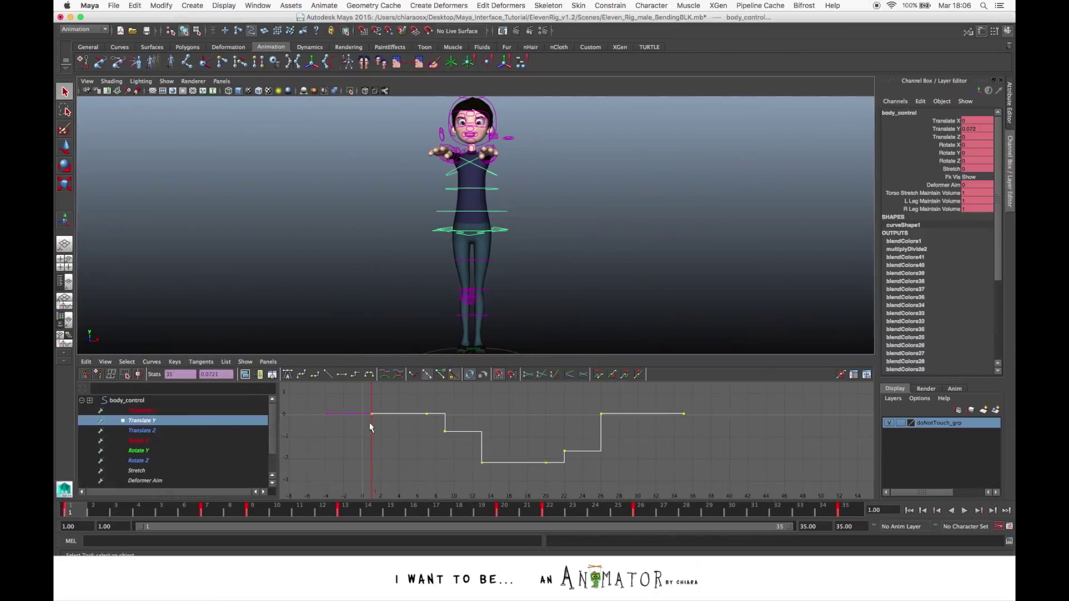
{"action": "left_click_drag", "start_coordinate": [84, 509], "coordinate": [228, 510]}
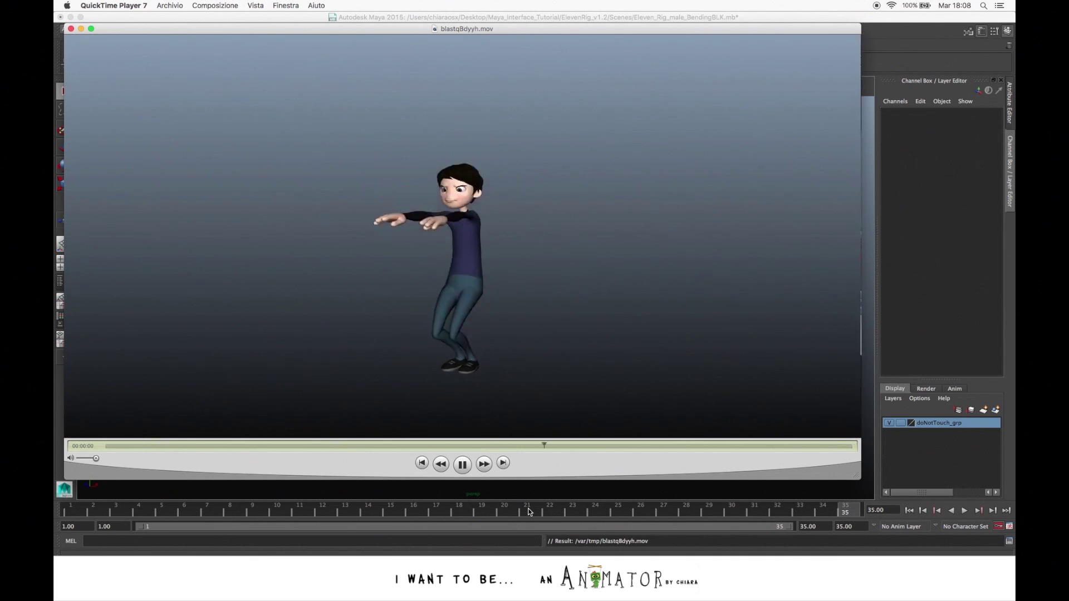
Close the playblast movie and convert all body_control keys to linear tangents, followed by spline tangents.
{"action": "left_click", "coordinate": [70, 28]}
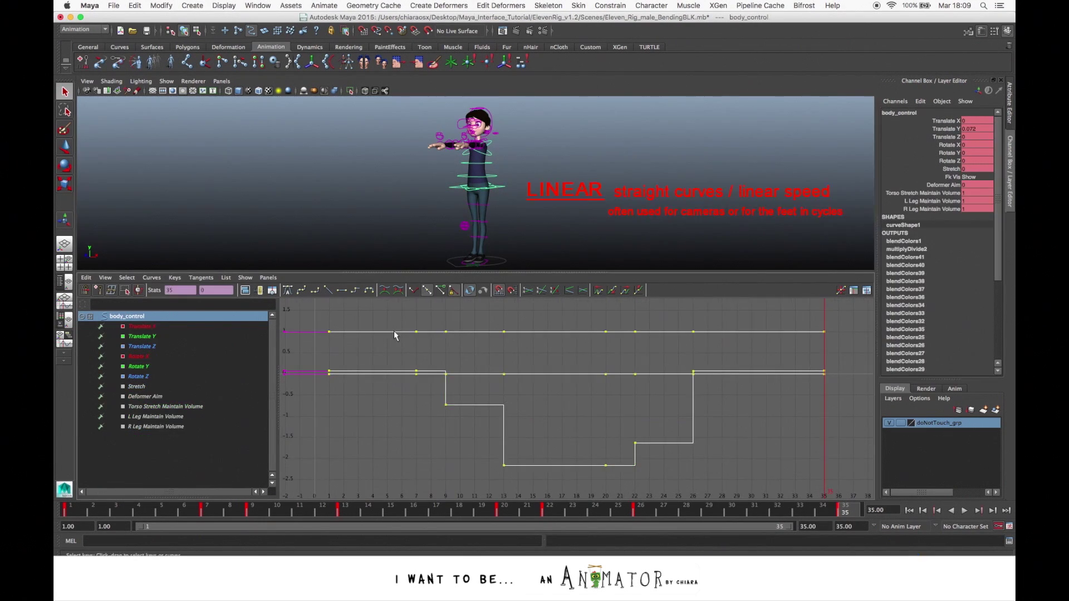
{"action": "left_click", "coordinate": [327, 291]}
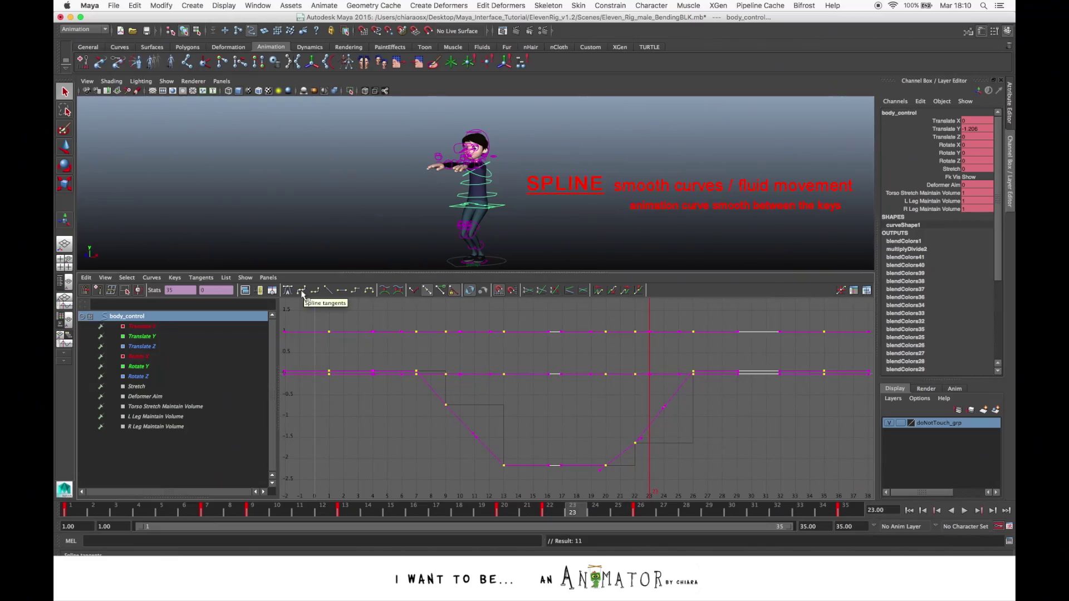
{"action": "left_click", "coordinate": [301, 290]}
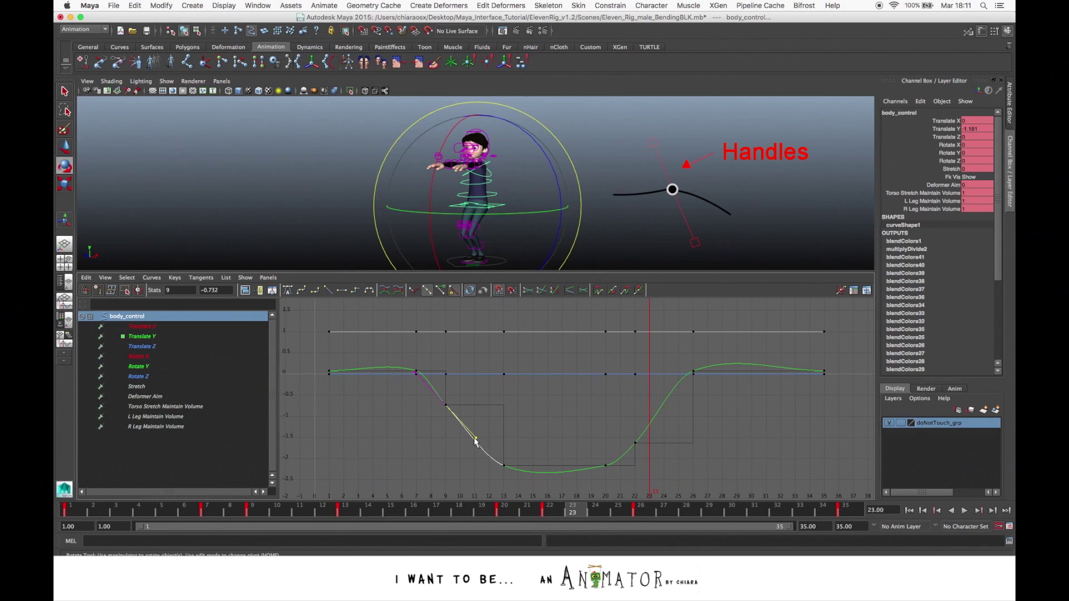
Reshape body_control's Translate Y curve around frame 20 by moving that key's tangent handles.
{"action": "scroll", "coordinate": [611, 377], "scroll_direction": "up", "scroll_amount": 8}
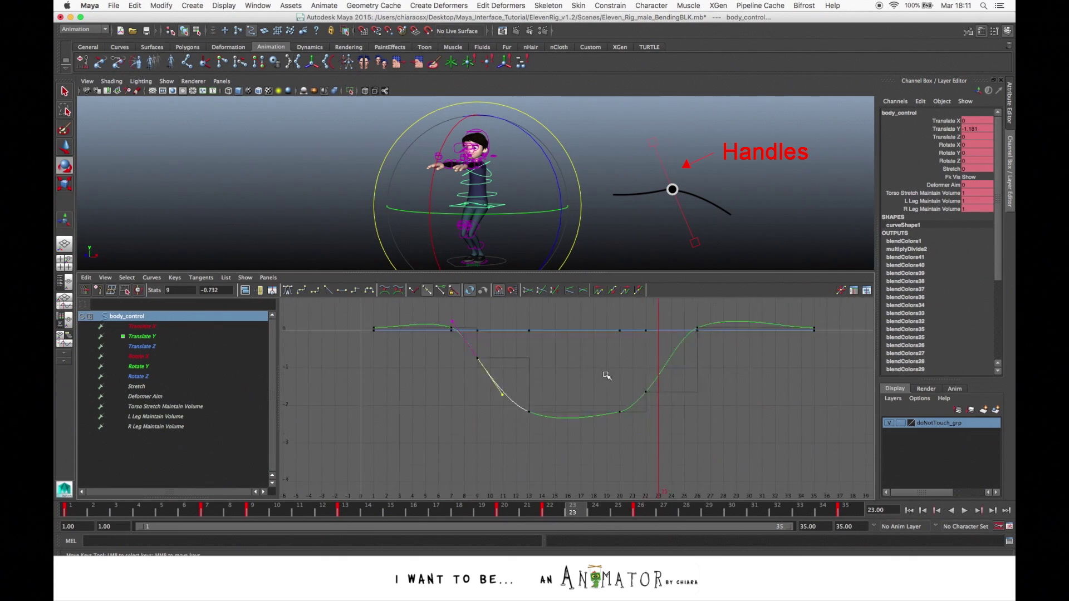
{"action": "scroll", "coordinate": [519, 327], "scroll_direction": "down", "scroll_amount": 2}
{"action": "left_click_drag", "start_coordinate": [611, 374], "coordinate": [687, 439]}
{"action": "middle_click_drag", "start_coordinate": [687, 439], "coordinate": [607, 438], "text": "alt"}
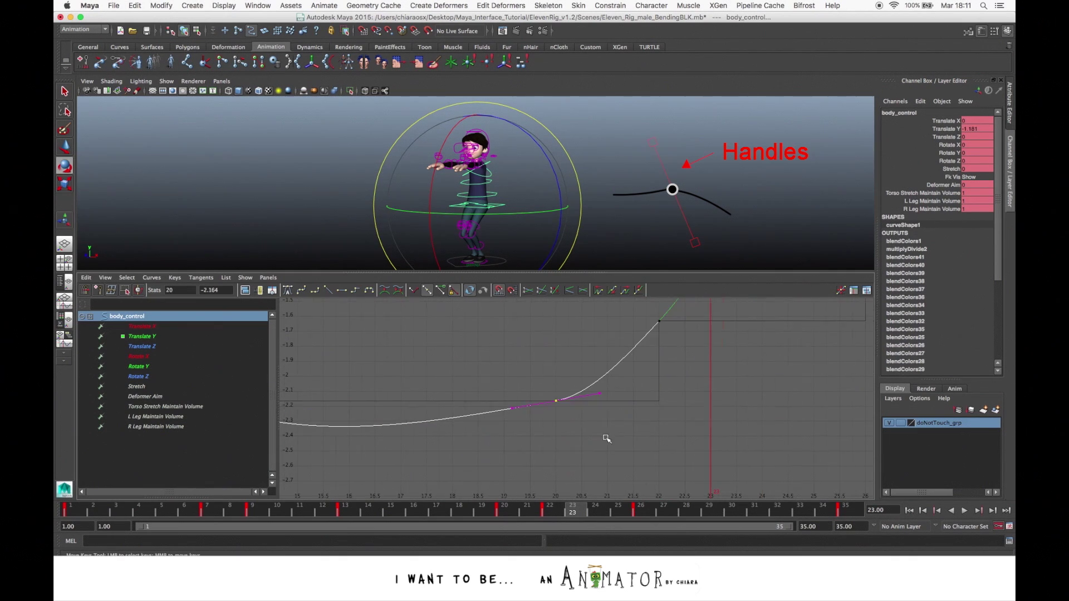
{"action": "left_click_drag", "start_coordinate": [586, 377], "coordinate": [633, 420]}
{"action": "middle_click_drag", "start_coordinate": [622, 424], "coordinate": [623, 416]}
{"action": "left_click_drag", "start_coordinate": [565, 361], "coordinate": [640, 412]}
{"action": "middle_click_drag", "start_coordinate": [598, 397], "coordinate": [588, 432]}
Adjust the outgoing tangent handle of the Translate Y key at frame 22.
{"action": "scroll", "coordinate": [607, 430], "scroll_direction": "down", "scroll_amount": 2}
{"action": "left_click_drag", "start_coordinate": [561, 359], "coordinate": [638, 407]}
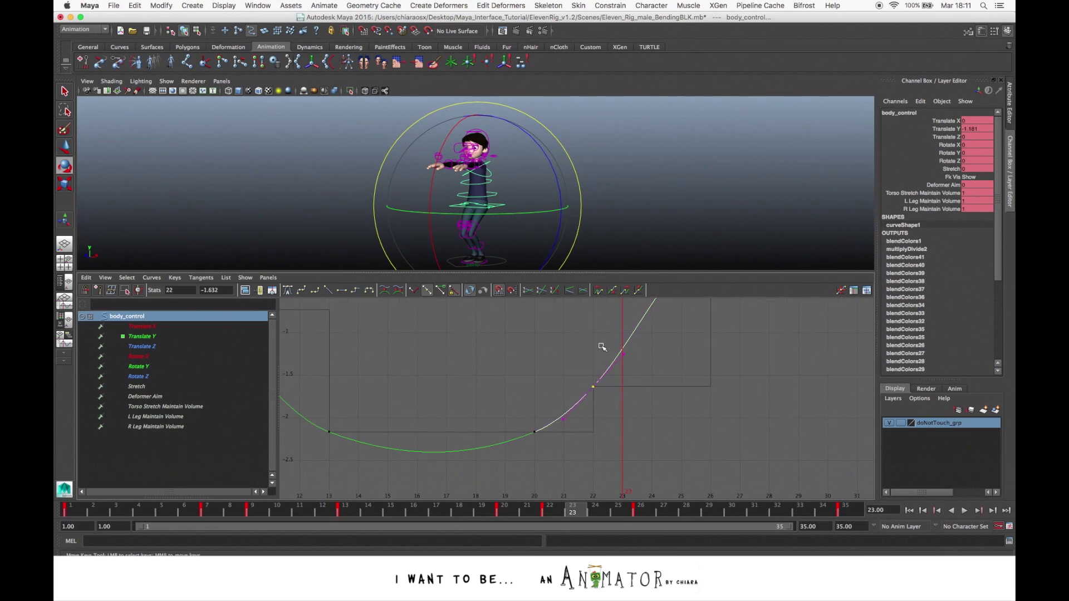
{"action": "middle_click_drag", "start_coordinate": [641, 372], "coordinate": [617, 416]}
Try moving the outgoing handle of the frame 22 key with unified tangents, and undo the change.
{"action": "right_click_drag", "start_coordinate": [668, 420], "coordinate": [641, 413], "text": "alt"}
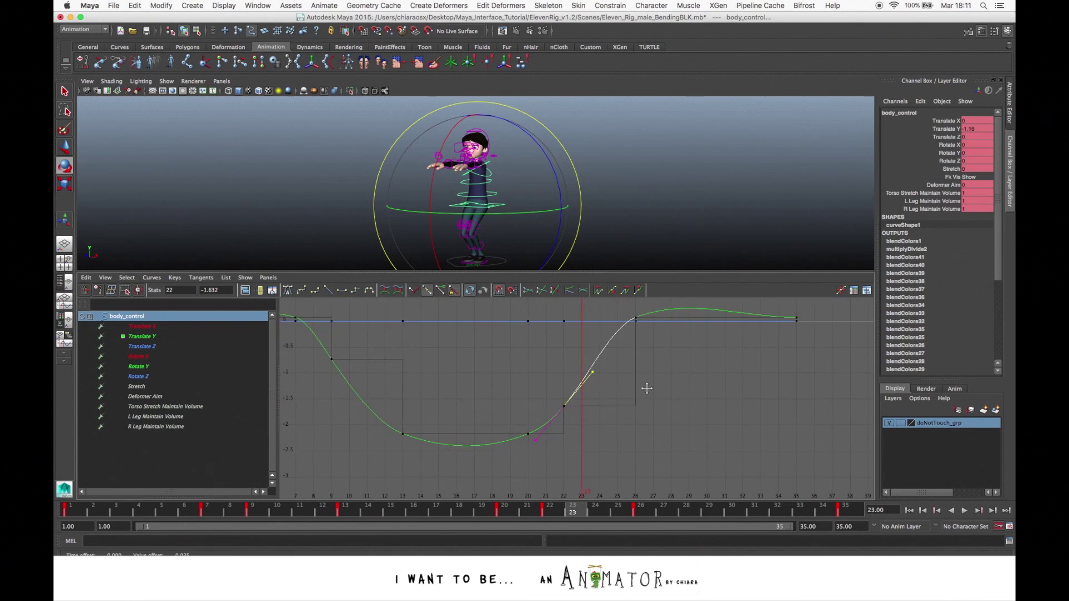
{"action": "middle_click_drag", "start_coordinate": [636, 392], "coordinate": [589, 422], "text": "alt"}
{"action": "right_click_drag", "start_coordinate": [589, 422], "coordinate": [628, 404], "text": "alt"}
{"action": "middle_click_drag", "start_coordinate": [628, 404], "coordinate": [573, 451], "text": "alt"}
{"action": "right_click_drag", "start_coordinate": [680, 392], "coordinate": [643, 415], "text": "alt"}
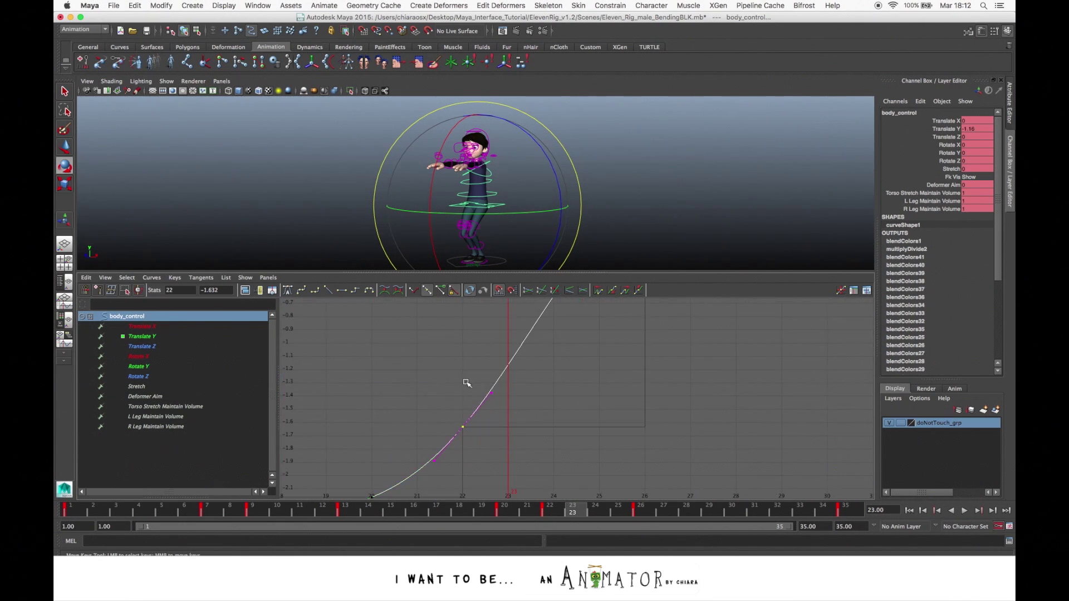
{"action": "left_click_drag", "start_coordinate": [466, 383], "coordinate": [501, 429]}
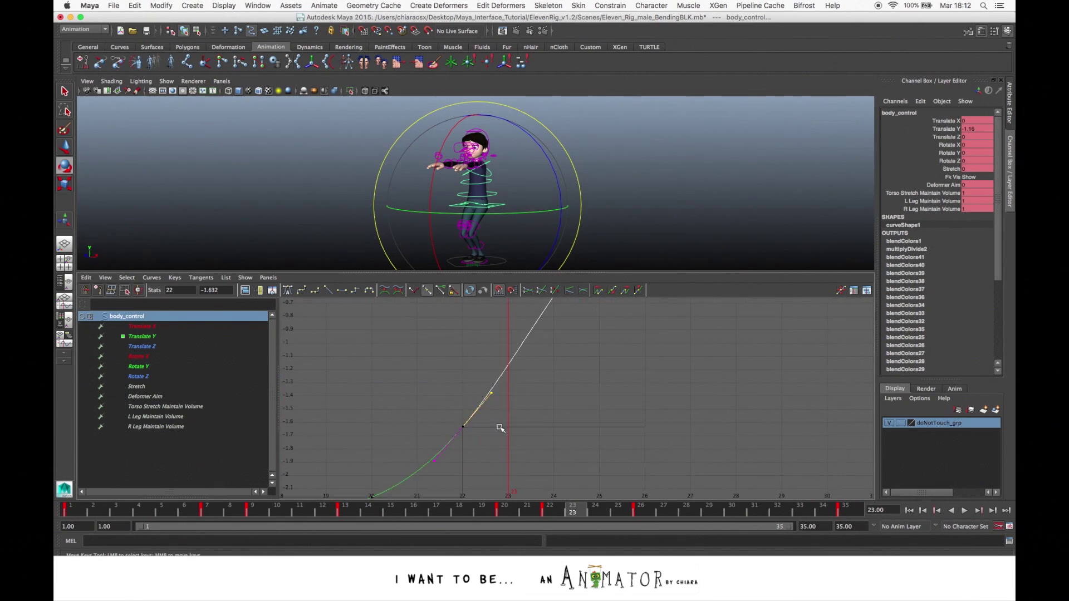
{"action": "left_click", "coordinate": [428, 294]}
{"action": "middle_click_drag", "start_coordinate": [518, 408], "coordinate": [519, 410]}
{"action": "key", "text": "super+z"}
Try freeing the tangent weight of the frame 22 key and moving its outgoing handle, and undo it.
{"action": "left_click_drag", "start_coordinate": [466, 379], "coordinate": [538, 410]}
{"action": "left_click", "coordinate": [440, 290]}
{"action": "left_click_drag", "start_coordinate": [477, 363], "coordinate": [521, 425]}
{"action": "middle_click_drag", "start_coordinate": [512, 406], "coordinate": [507, 393]}
{"action": "key", "text": "super+z"}
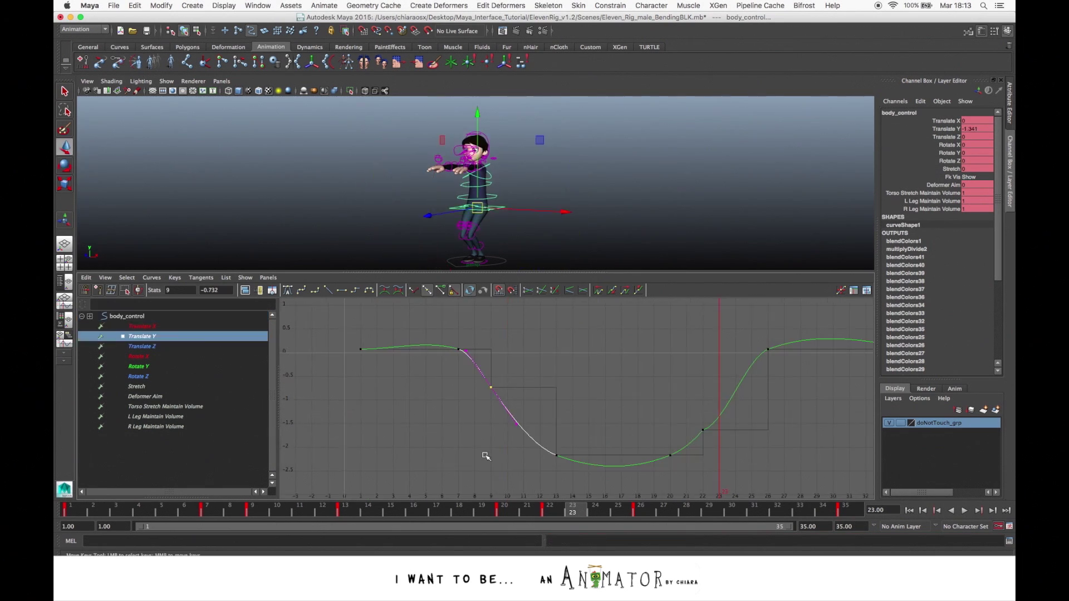
Move the Translate Y key at frame 9 to frame 10, constraining the move to the time axis.
{"action": "right_click_drag", "start_coordinate": [488, 455], "coordinate": [475, 449], "text": "alt"}
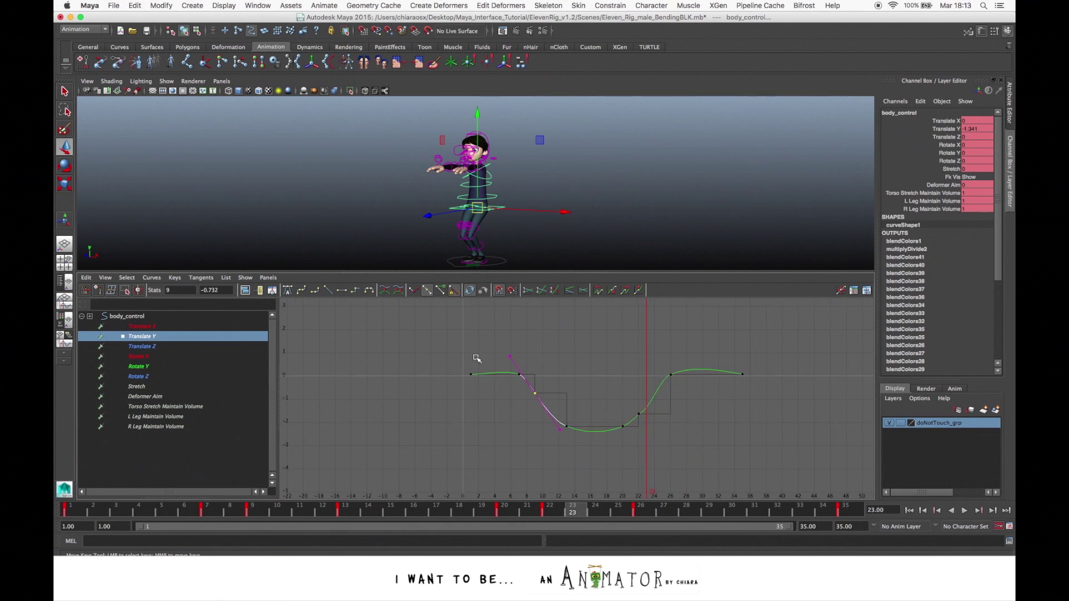
{"action": "left_click_drag", "start_coordinate": [460, 357], "coordinate": [745, 449]}
{"action": "right_click_drag", "start_coordinate": [718, 449], "coordinate": [736, 450], "text": "alt"}
{"action": "left_click_drag", "start_coordinate": [470, 382], "coordinate": [535, 404]}
{"action": "middle_click_drag", "start_coordinate": [499, 416], "coordinate": [498, 415]}
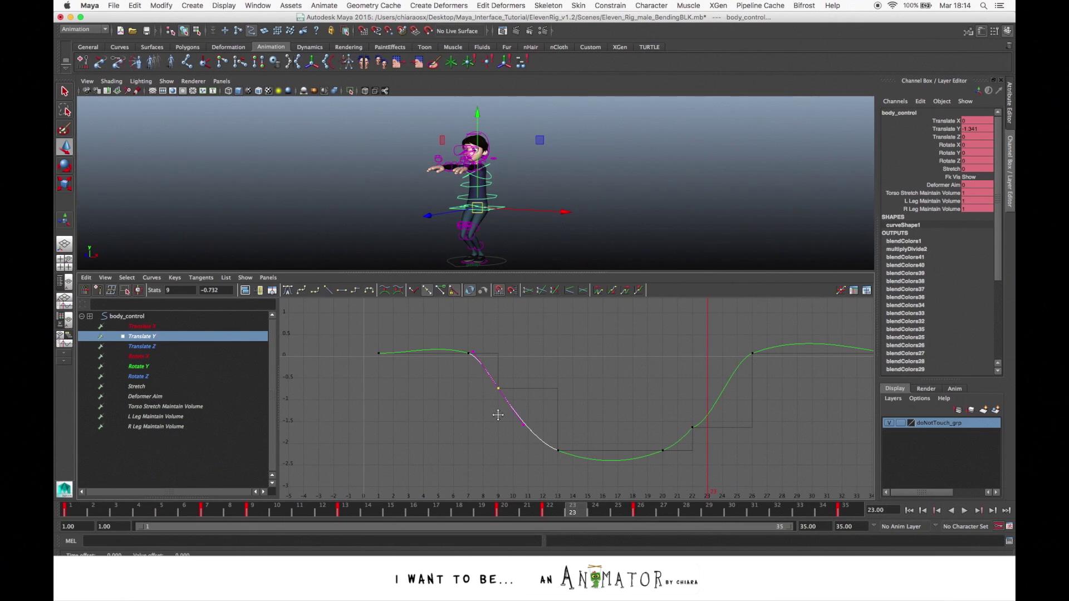
{"action": "mouse_move", "coordinate": [511, 390]}
{"action": "middle_mouse_down", "text": "shift"}
{"action": "mouse_move", "coordinate": [462, 384]}
{"action": "mouse_move", "coordinate": [546, 396]}
{"action": "mouse_move", "coordinate": [491, 392]}
{"action": "mouse_move", "coordinate": [510, 404]}
{"action": "mouse_move", "coordinate": [509, 392]}
{"action": "middle_mouse_up", "text": "shift"}
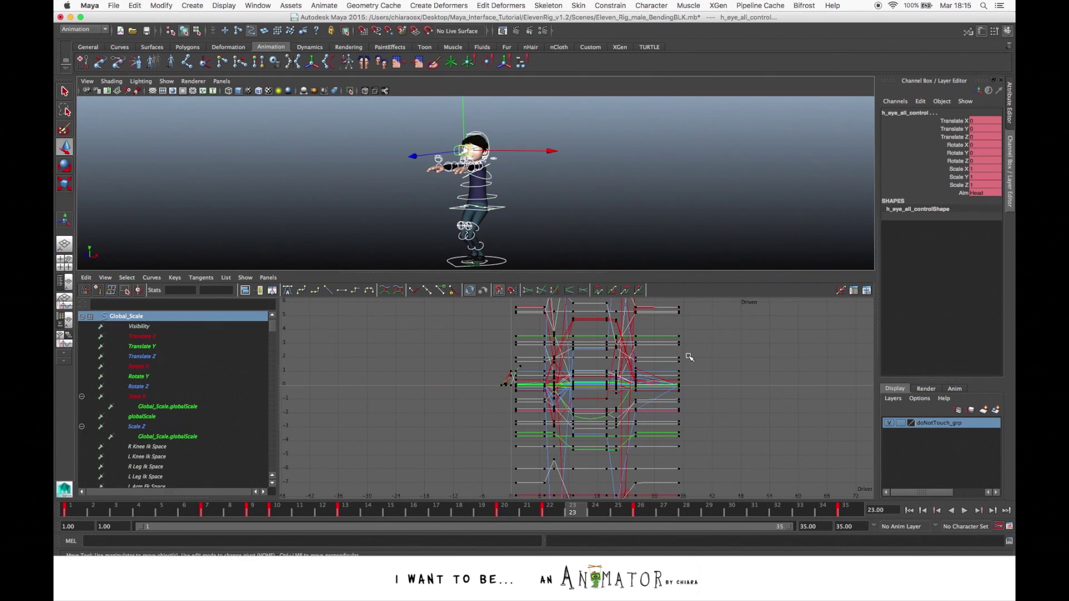
Try shifting the keys of all character controls together in time, and undo the moves.
{"action": "right_click_drag", "start_coordinate": [716, 411], "coordinate": [680, 403], "text": "alt"}
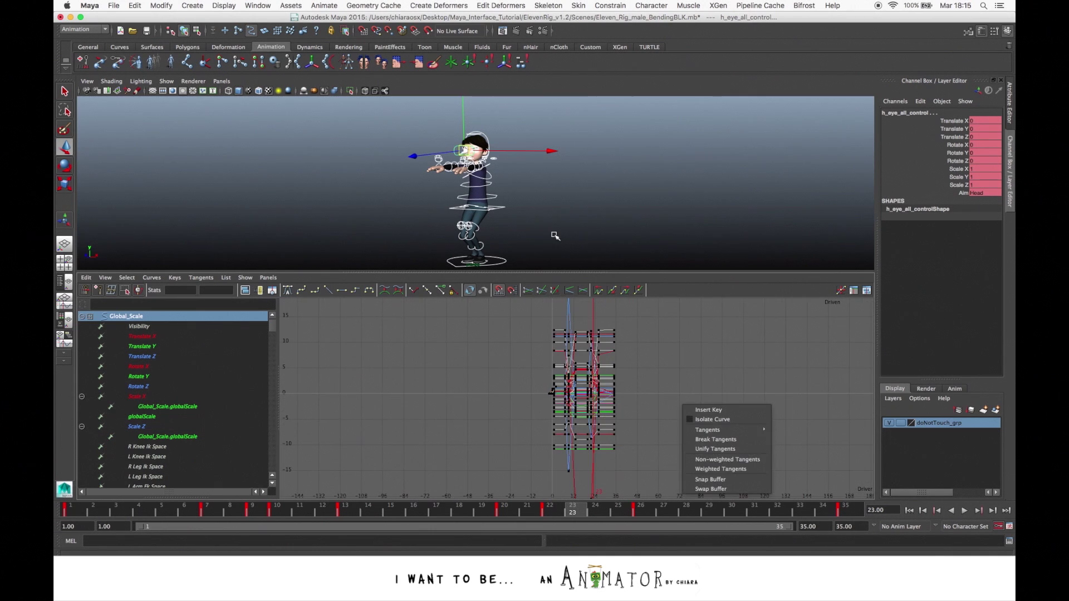
{"action": "key", "text": "a"}
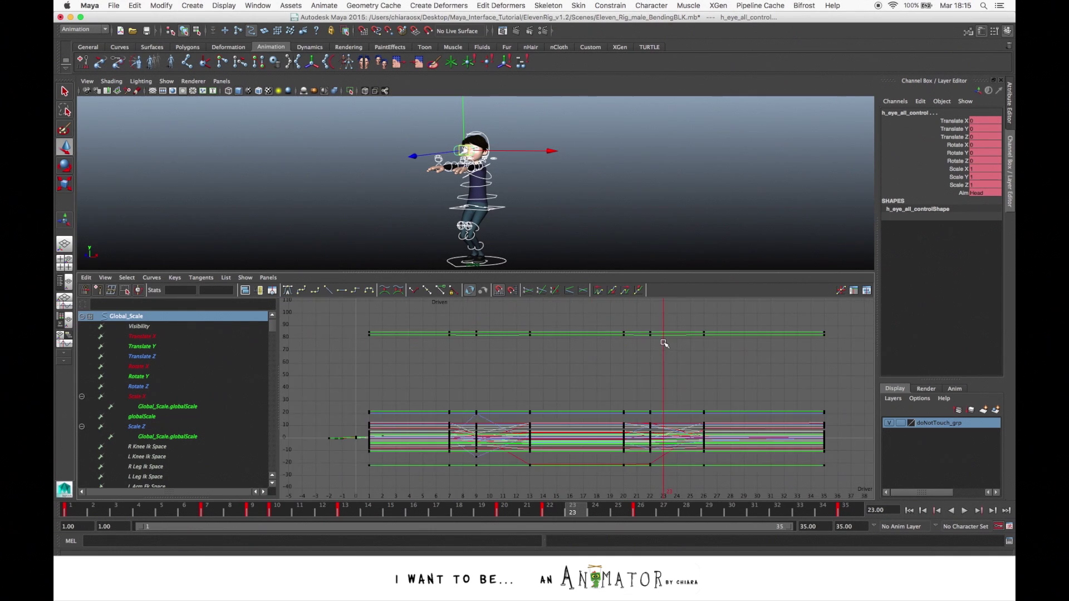
{"action": "right_click_drag", "start_coordinate": [704, 376], "coordinate": [692, 374], "text": "alt"}
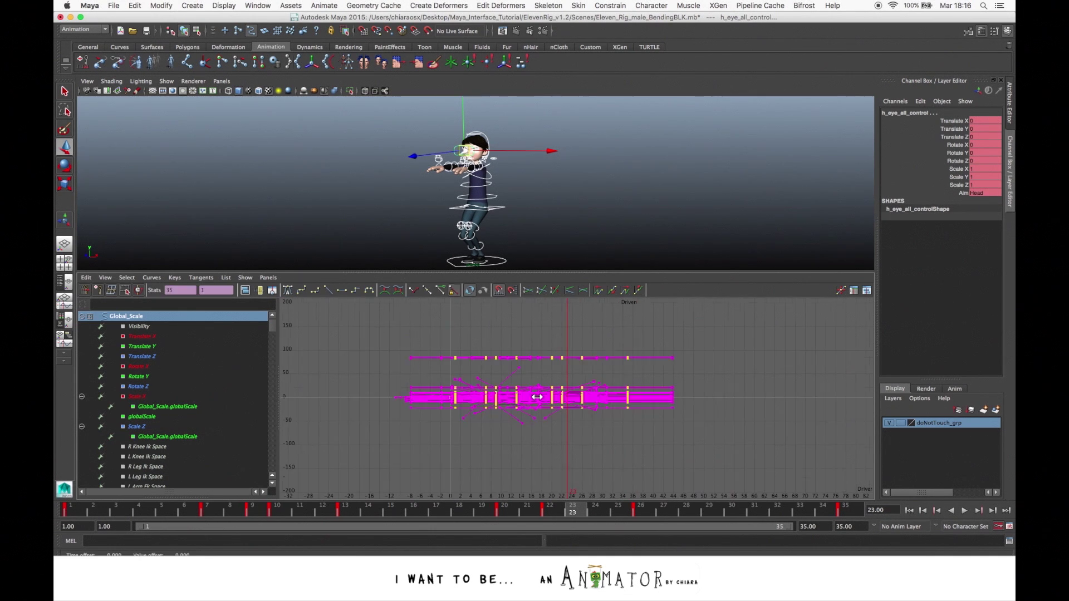
{"action": "middle_click_drag", "start_coordinate": [537, 397], "coordinate": [592, 404], "text": "shift"}
{"action": "key", "text": "z"}
{"action": "key", "text": "z"}
{"action": "key", "text": "z"}
{"action": "key", "text": "z"}
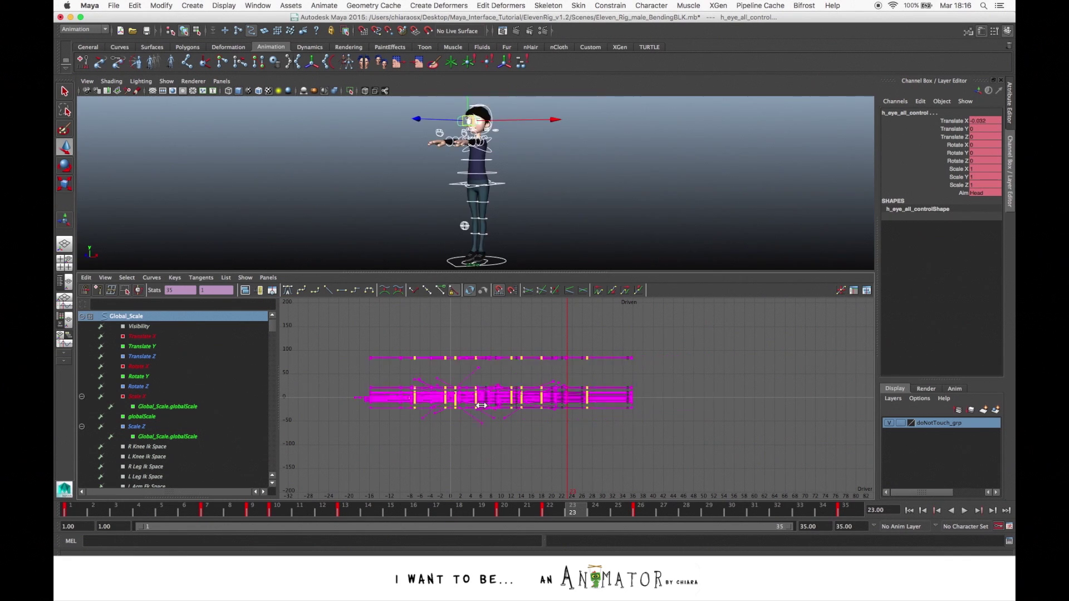
Insert a key at frame 4 on body_control's Translate Y curve with the Insert Keys Tool.
{"action": "right_click_drag", "start_coordinate": [615, 372], "coordinate": [705, 373], "text": "alt"}
{"action": "middle_click_drag", "start_coordinate": [540, 376], "coordinate": [575, 377], "text": "alt"}
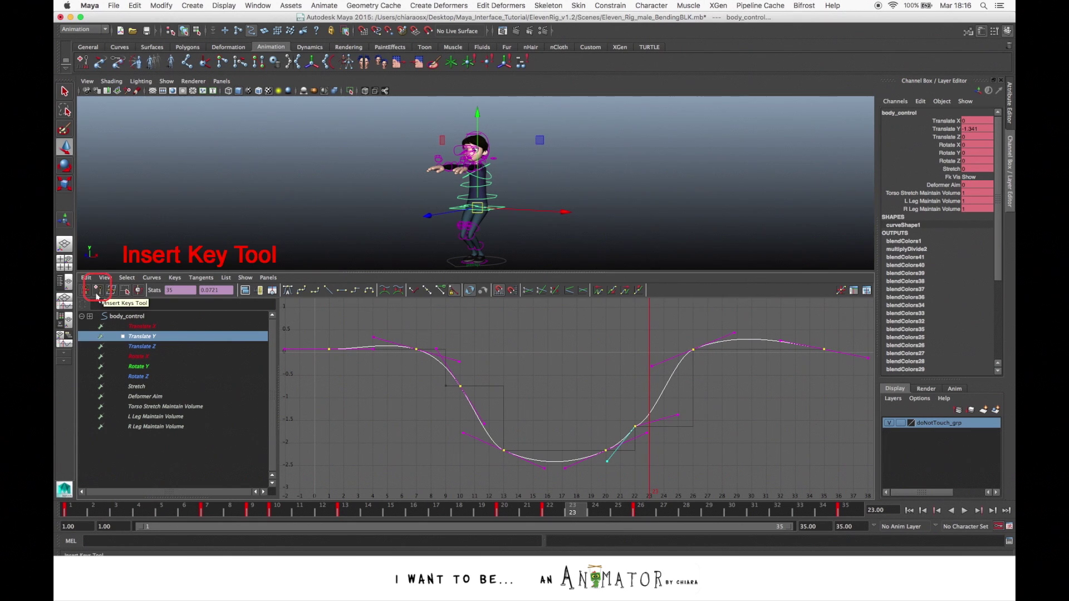
{"action": "left_click", "coordinate": [96, 295]}
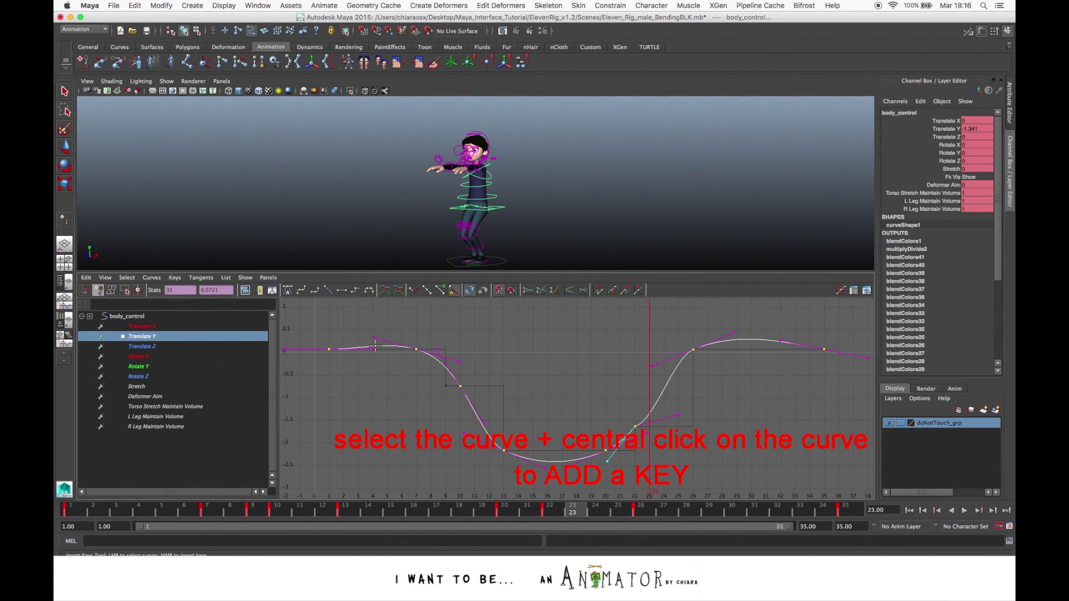
{"action": "middle_click", "coordinate": [374, 346]}
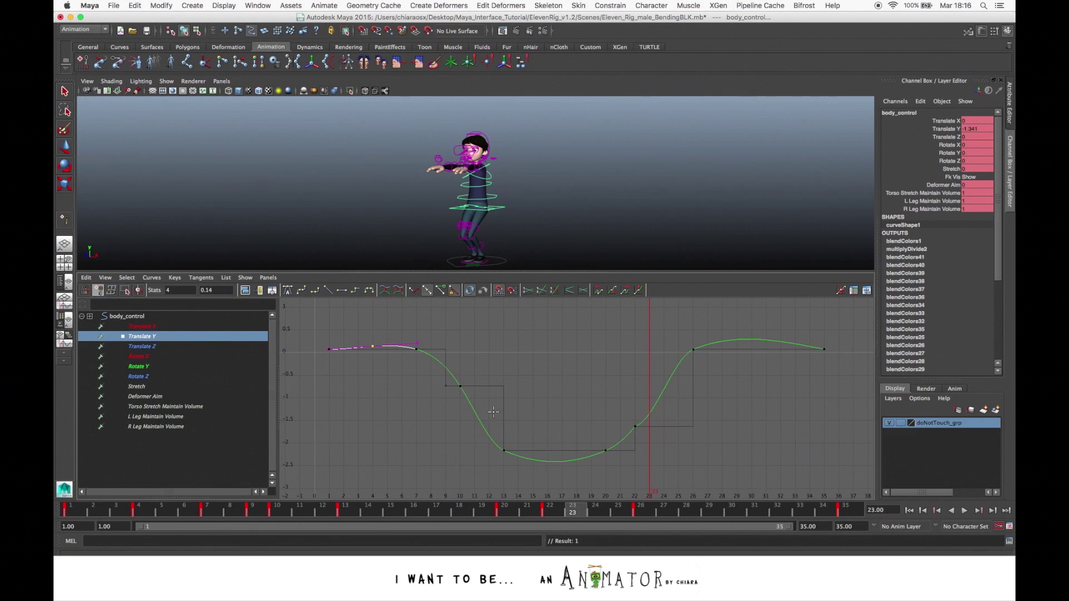
Try setting the time of the inserted frame 4 key to 1 in its stats, and undo the edit.
{"action": "key", "text": "q"}
{"action": "left_click_drag", "start_coordinate": [389, 379], "coordinate": [390, 379]}
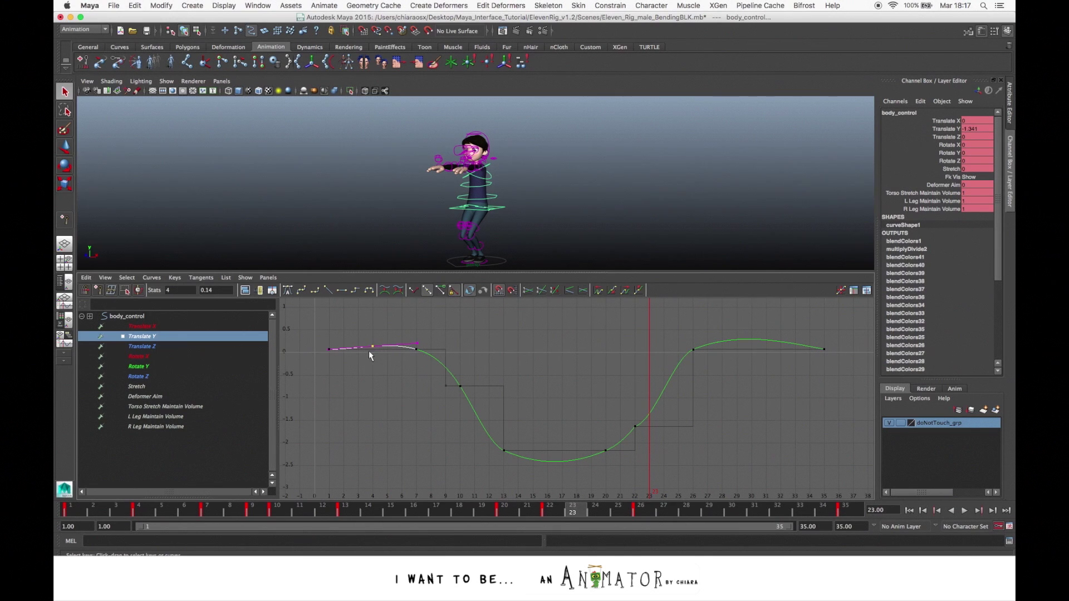
{"action": "left_click", "coordinate": [180, 290]}
{"action": "left_click_drag", "start_coordinate": [180, 289], "coordinate": [161, 288]}
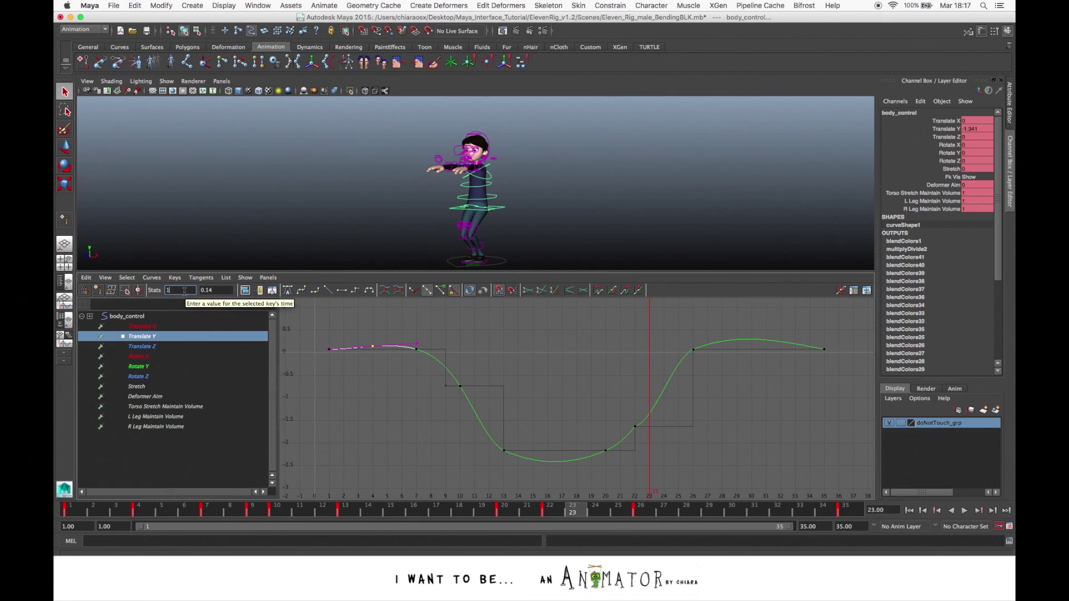
{"action": "type", "text": "1"}
{"action": "key", "text": "Return"}
{"action": "key", "text": "ctrl+z"}
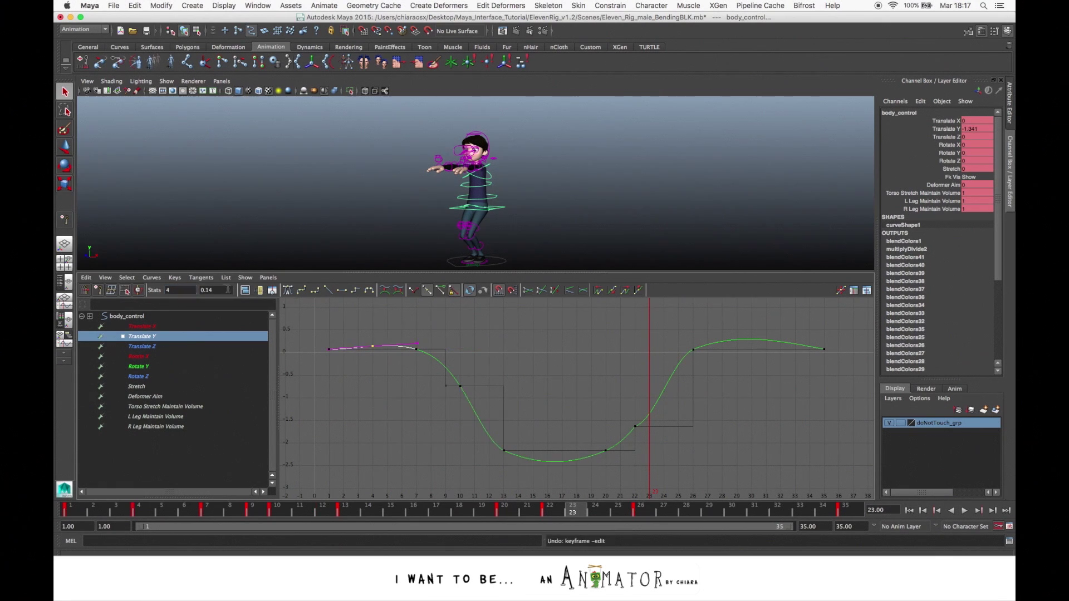
Enter 15 as the value of the Translate Y key at frame 4 in its stats.
{"action": "double_click", "coordinate": [217, 291]}
{"action": "left_click", "coordinate": [373, 347]}
{"action": "left_click", "coordinate": [221, 290]}
{"action": "left_click_drag", "start_coordinate": [221, 290], "coordinate": [202, 294]}
{"action": "type", "text": "15"}
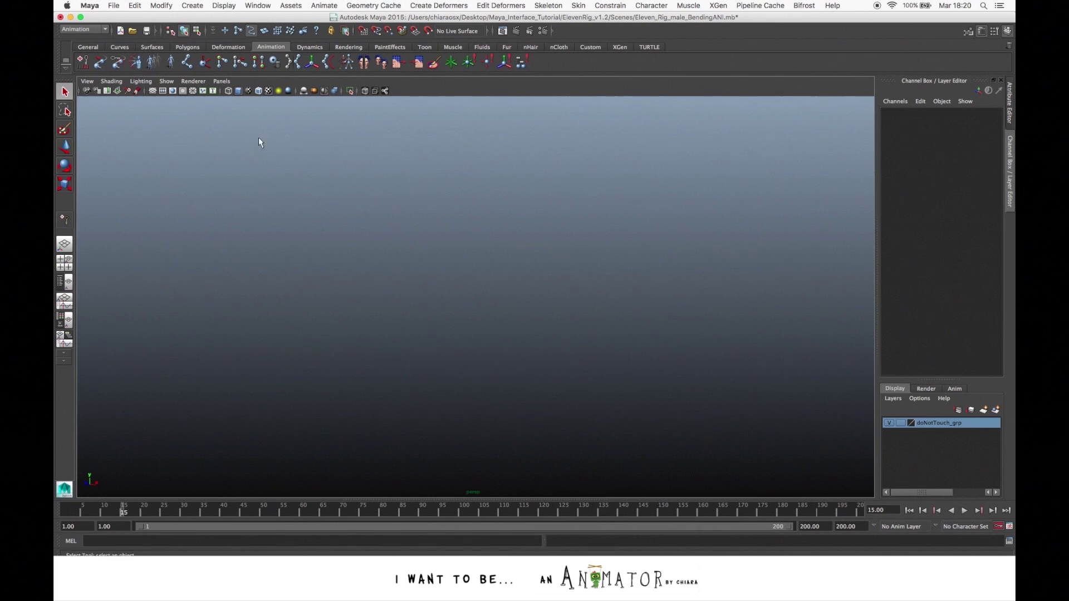
Show the character's control curves in the BendingANI scene, select body_control and go to frame 1.
{"action": "left_click", "coordinate": [167, 81]}
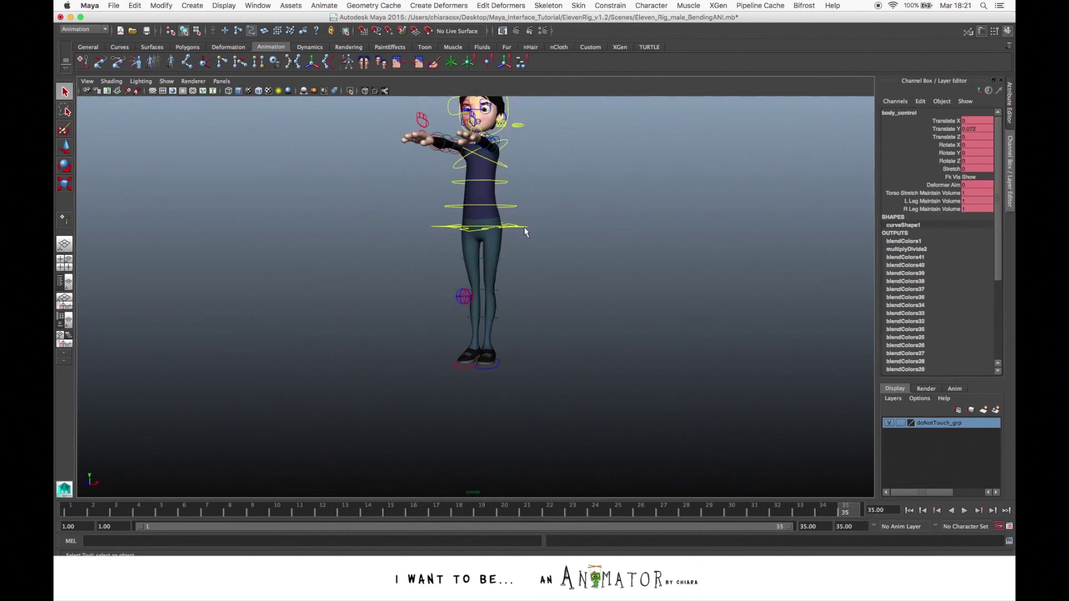
{"action": "left_click", "coordinate": [524, 228]}
{"action": "left_click", "coordinate": [70, 510]}
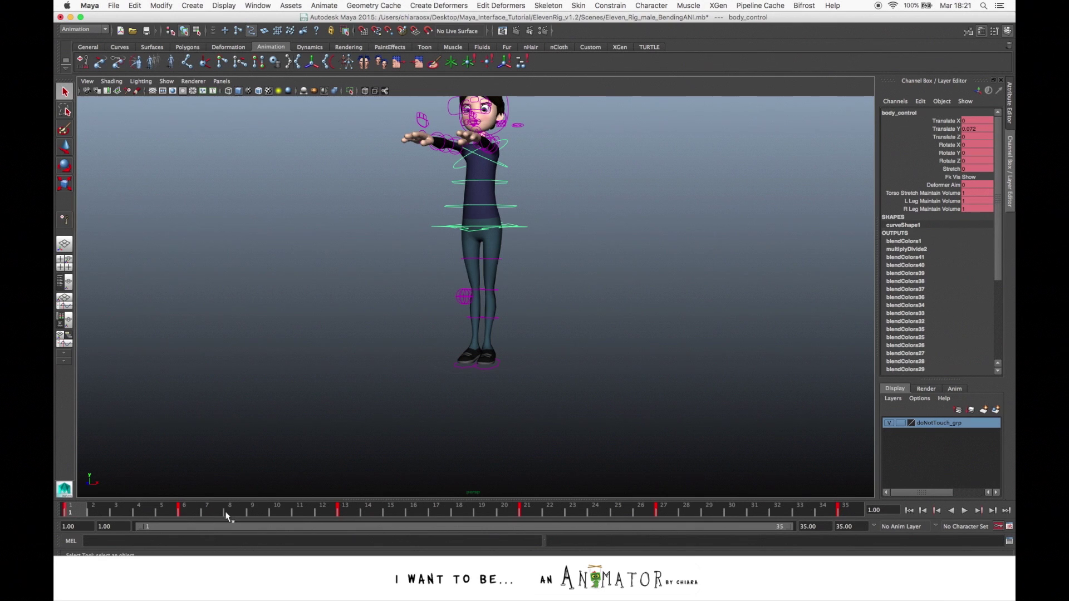
Try selecting body_control's key at frame 6 in the timeline, and undo the change.
{"action": "mouse_move", "coordinate": [202, 518]}
{"action": "left_mouse_down"}
{"action": "mouse_move", "coordinate": [142, 513]}
{"action": "mouse_move", "coordinate": [202, 513]}
{"action": "left_mouse_up"}
{"action": "left_click", "coordinate": [195, 514], "text": "shift"}
{"action": "key", "text": "super+z"}
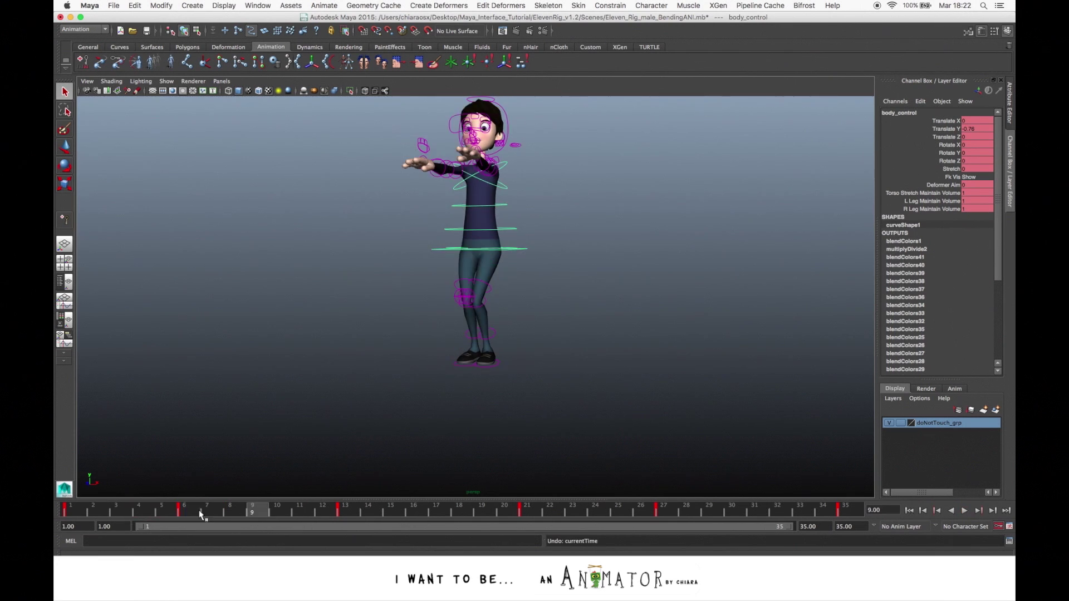
{"action": "key", "text": "ctrl+z"}
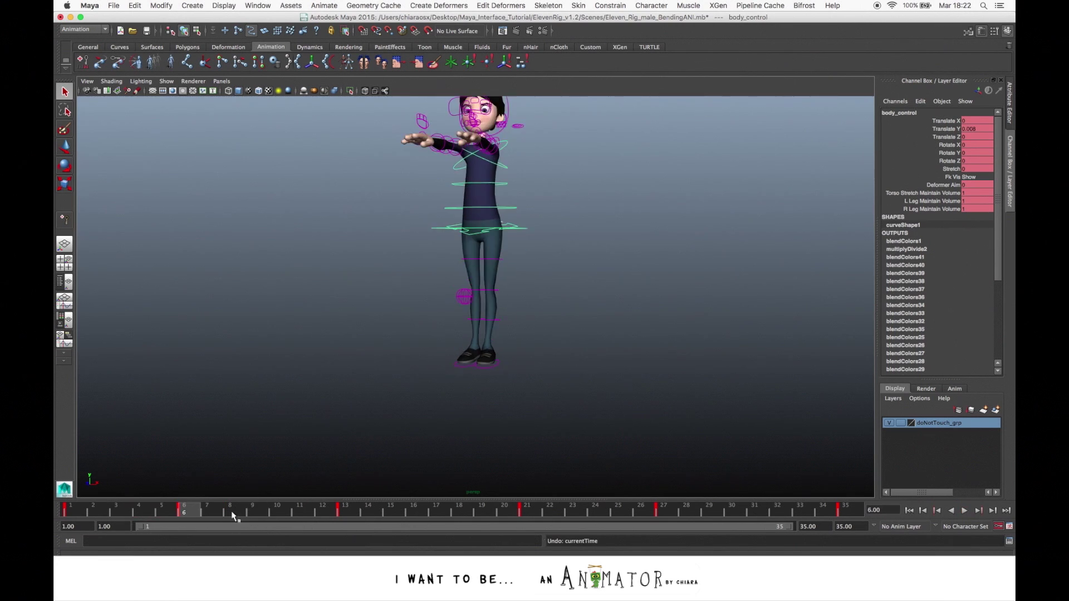
Try moving all of body_control's timeline keys four frames later, and play and scrub the animation.
{"action": "double_click", "coordinate": [284, 512]}
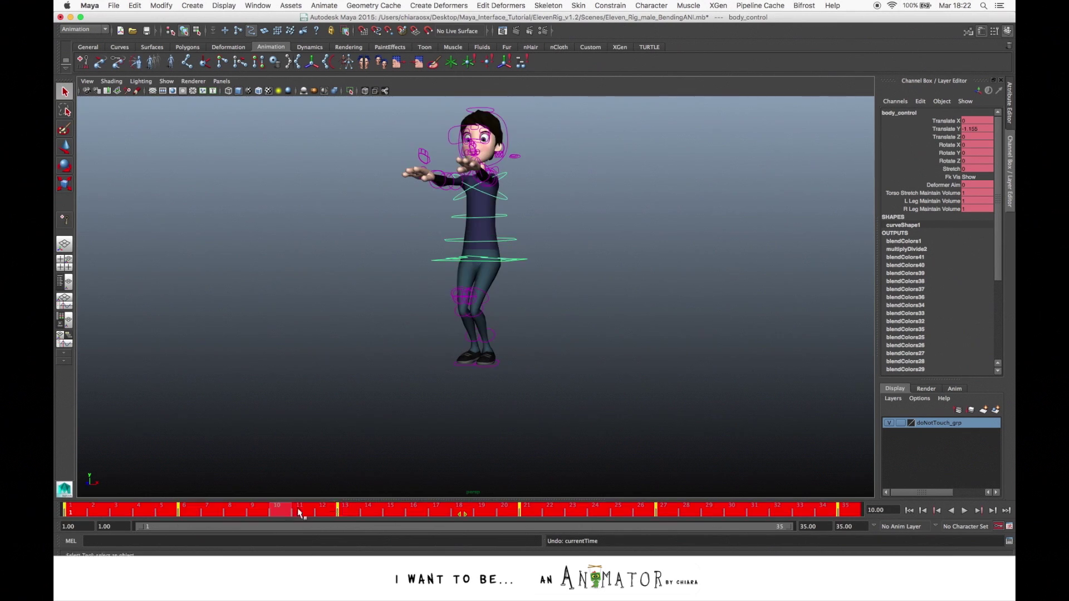
{"action": "left_click", "coordinate": [462, 515]}
{"action": "key", "text": "alt+v"}
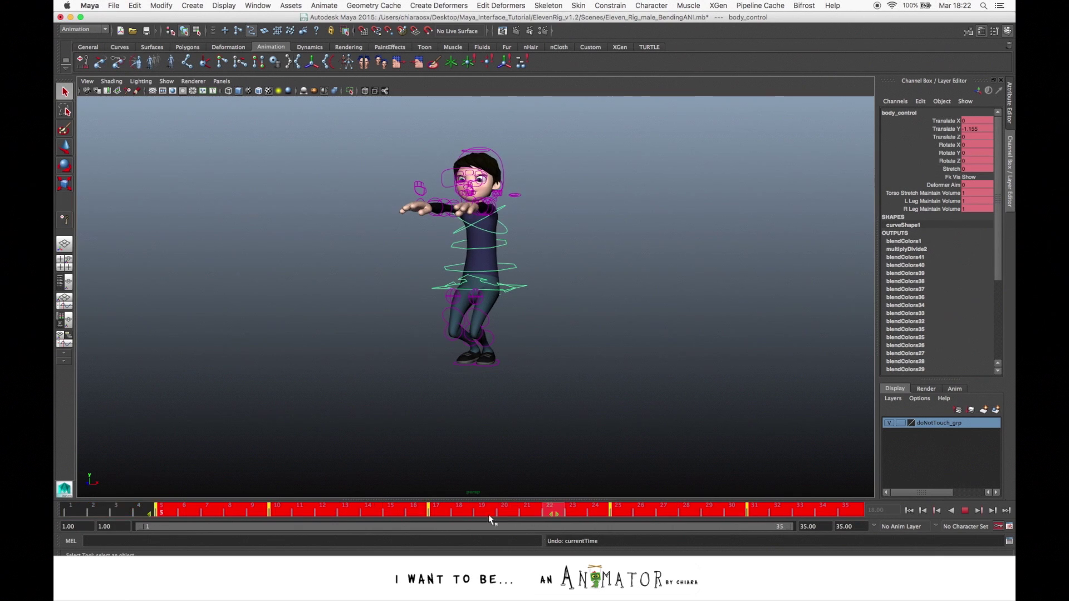
{"action": "left_click_drag", "start_coordinate": [420, 512], "coordinate": [457, 507]}
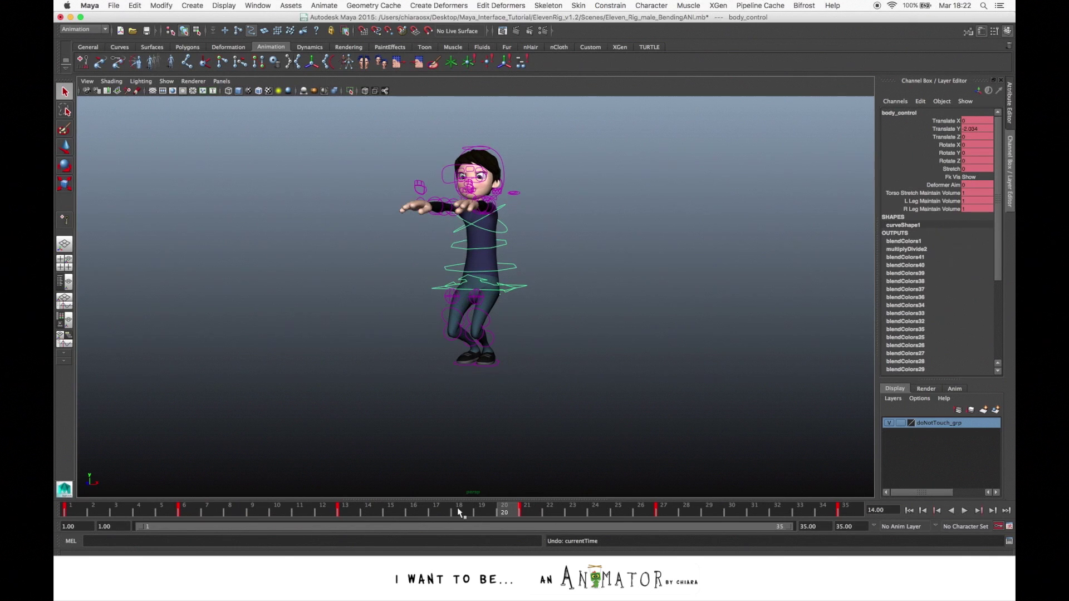
Delete body_control's key at frame 13 from the timeline, and undo the deletion.
{"action": "left_click", "coordinate": [346, 511]}
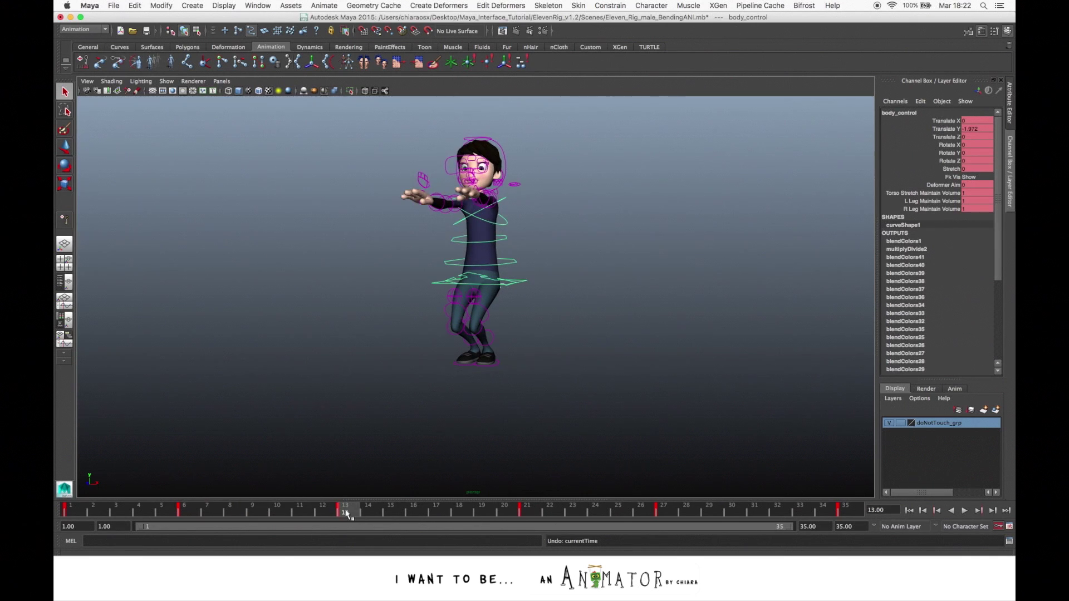
{"action": "left_click", "coordinate": [351, 512], "text": "shift"}
{"action": "right_click", "coordinate": [348, 514]}
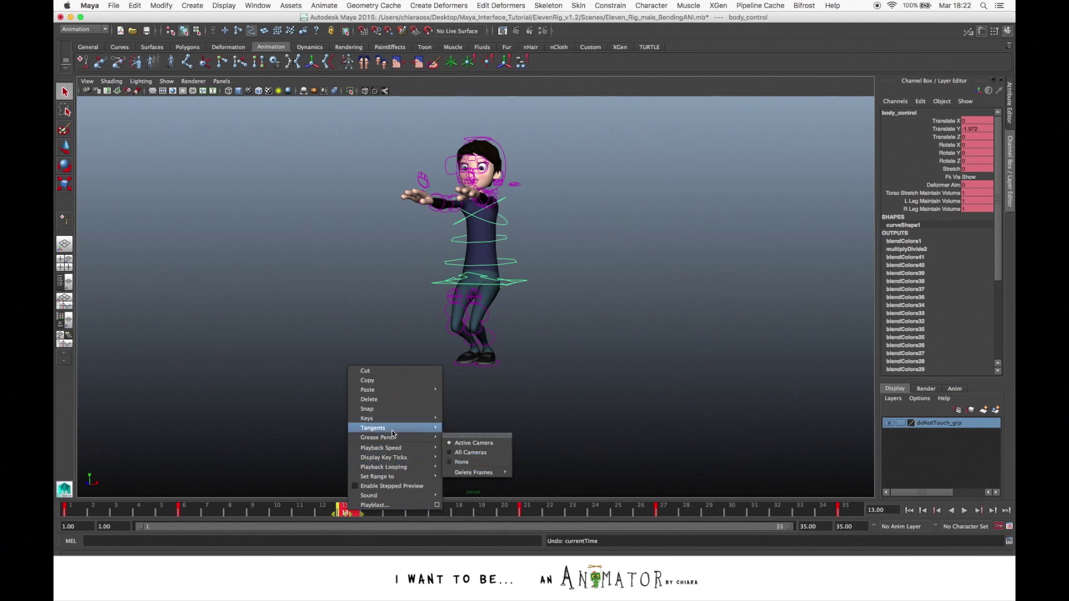
{"action": "left_click", "coordinate": [394, 402]}
{"action": "left_click", "coordinate": [308, 510]}
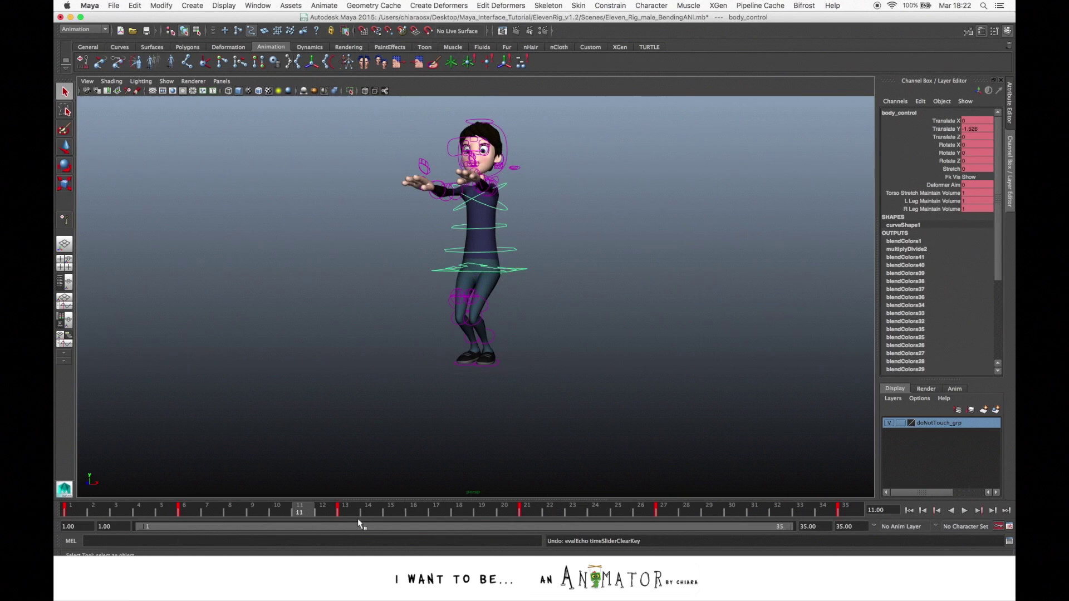
Copy body_control's key at frame 13 and insert it at frame 16 with Paste Connect.
{"action": "left_click", "coordinate": [353, 513], "text": "shift"}
{"action": "right_click", "coordinate": [354, 513]}
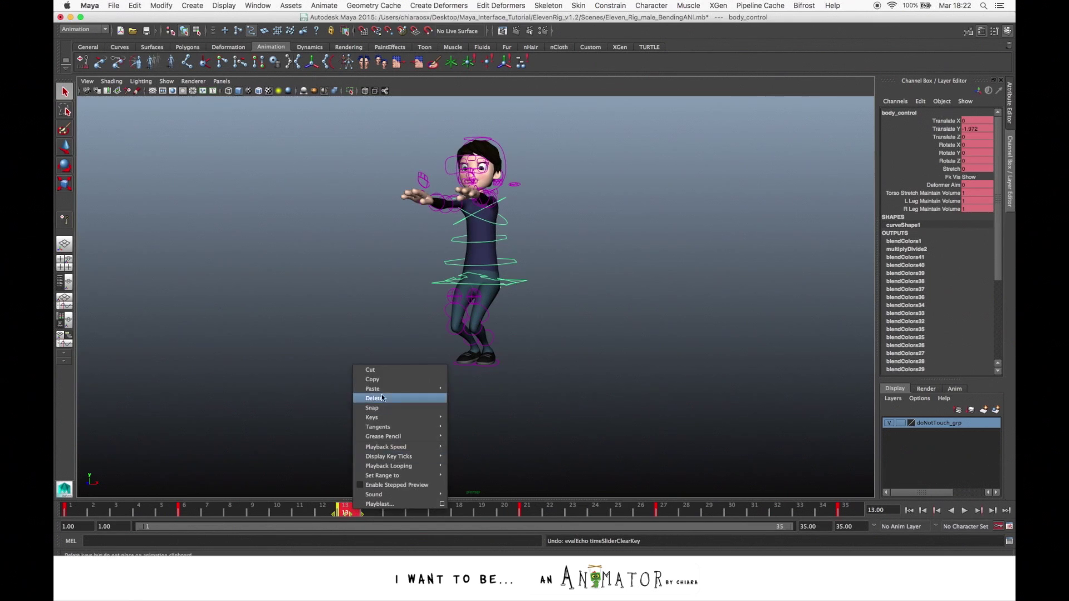
{"action": "left_click", "coordinate": [382, 379]}
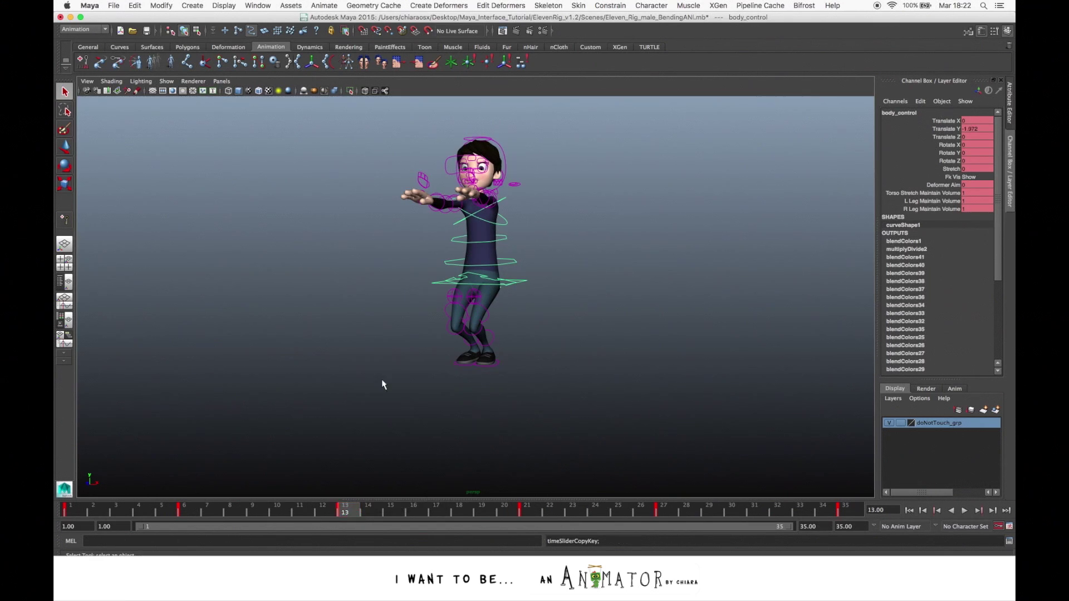
{"action": "left_click", "coordinate": [400, 512]}
{"action": "left_click", "coordinate": [414, 513]}
{"action": "right_click", "coordinate": [434, 515]}
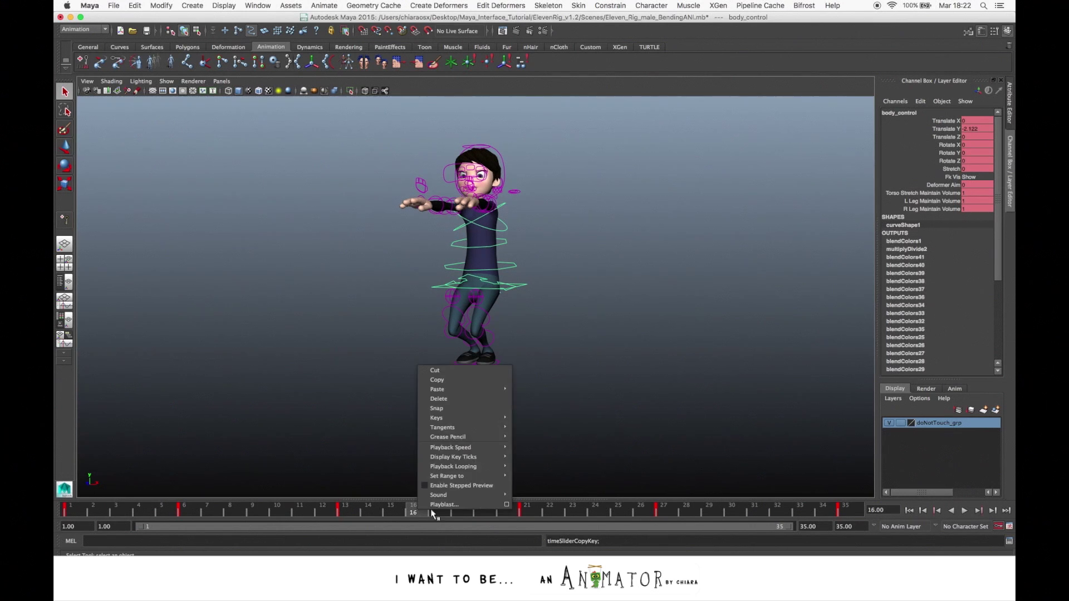
{"action": "mouse_move", "coordinate": [490, 389]}
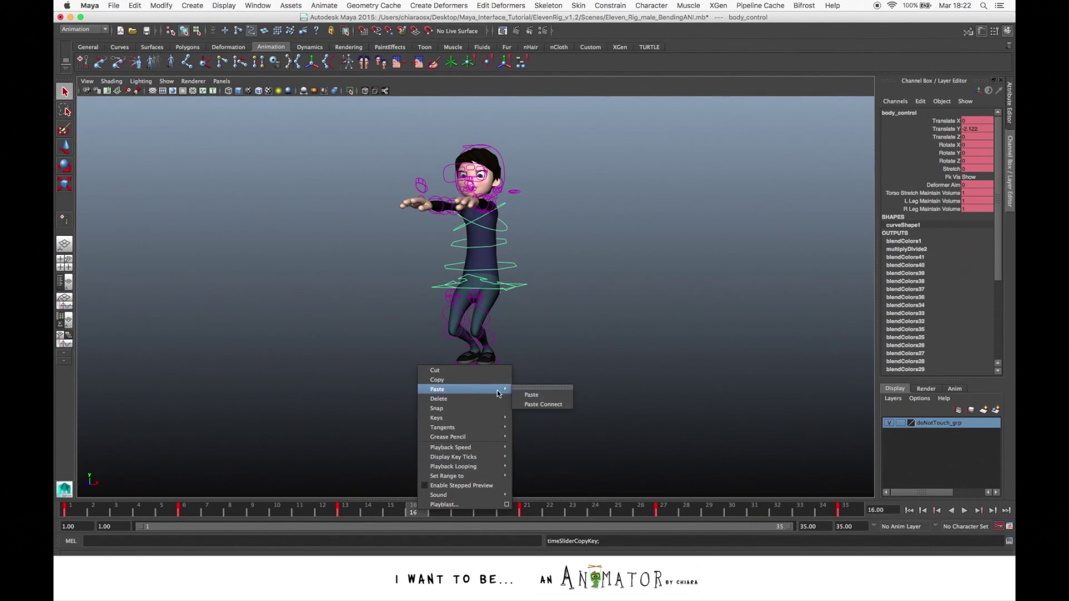
{"action": "left_click", "coordinate": [545, 405]}
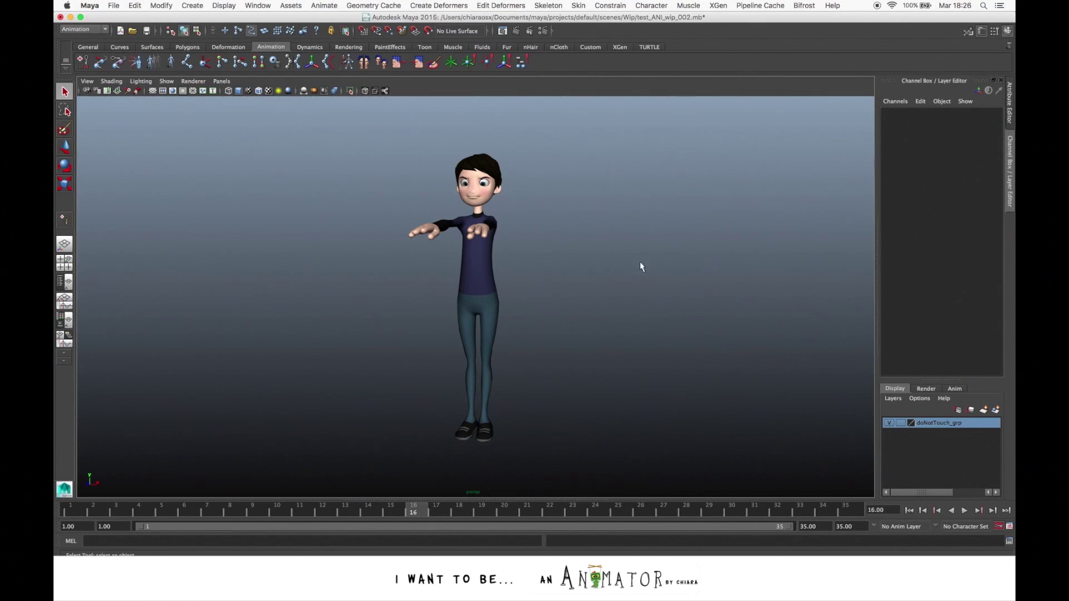
{"action": "left_click_drag", "start_coordinate": [567, 242], "coordinate": [590, 243], "text": "alt"}
{"action": "right_click_drag", "start_coordinate": [547, 193], "coordinate": [562, 249], "text": "alt"}
{"action": "middle_click_drag", "start_coordinate": [549, 226], "coordinate": [550, 238], "text": "alt"}
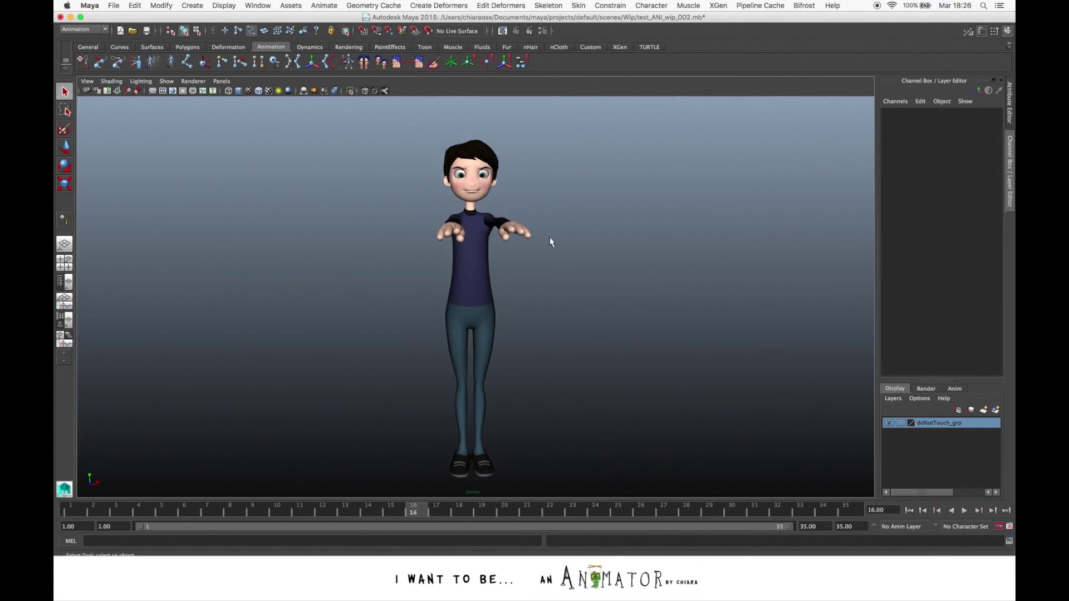
{"action": "left_click_drag", "start_coordinate": [550, 237], "coordinate": [557, 206], "text": "alt"}
{"action": "right_click_drag", "start_coordinate": [556, 205], "coordinate": [585, 234], "text": "alt"}
{"action": "left_click_drag", "start_coordinate": [584, 234], "coordinate": [515, 270], "text": "alt"}
{"action": "middle_click_drag", "start_coordinate": [535, 257], "coordinate": [537, 269], "text": "alt"}
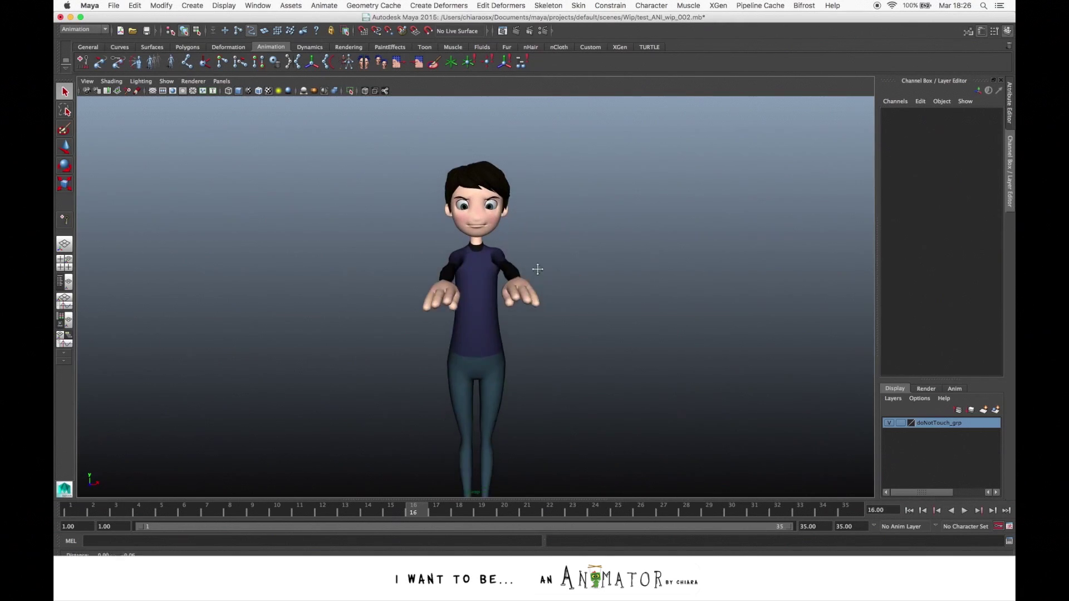
{"action": "left_click_drag", "start_coordinate": [537, 269], "coordinate": [529, 266], "text": "alt"}
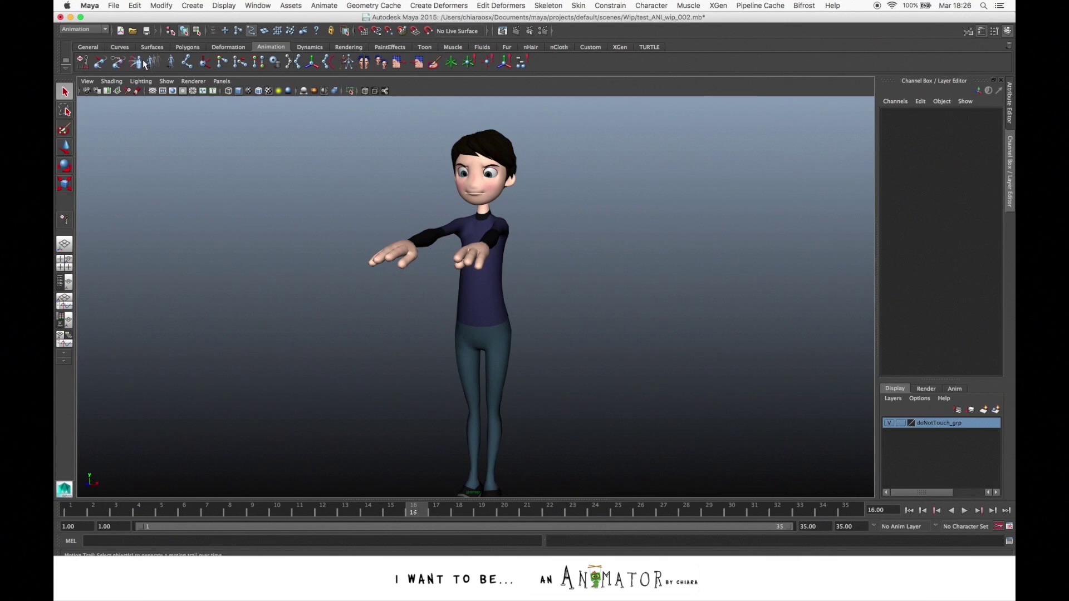
Import the audio file AudioTest.m4a from the Maya_Interface_Tutorial folder on the Desktop into the scene.
{"action": "left_click", "coordinate": [115, 6]}
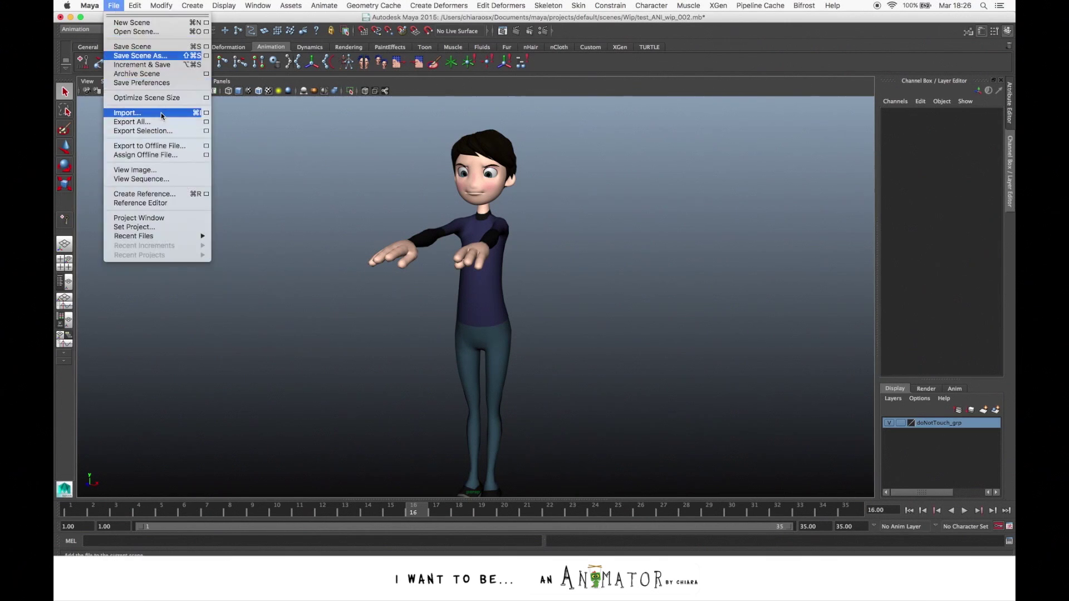
{"action": "left_click", "coordinate": [162, 115]}
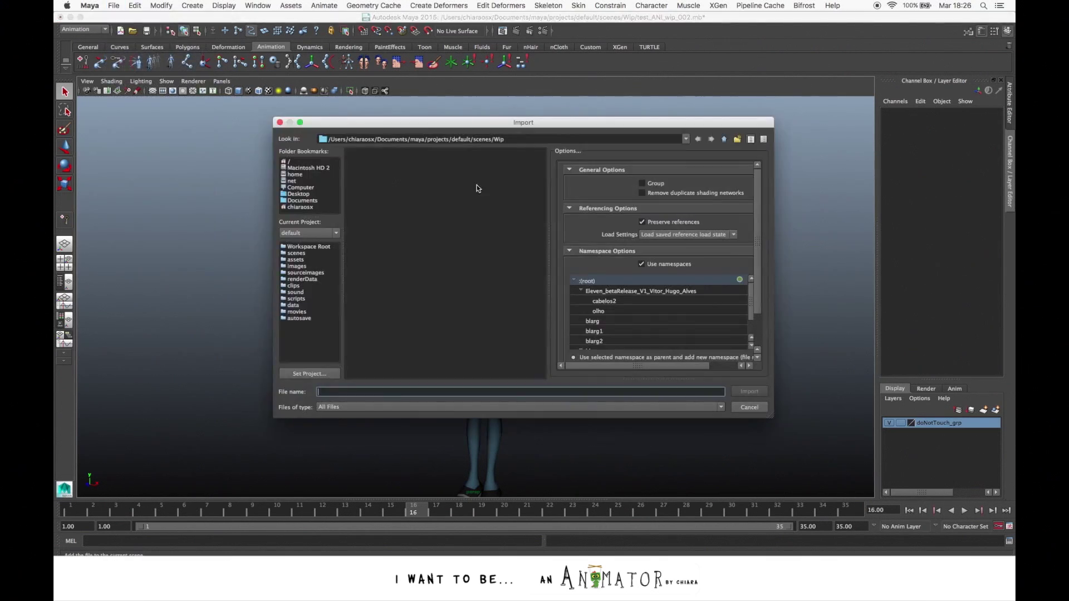
{"action": "left_click", "coordinate": [299, 194]}
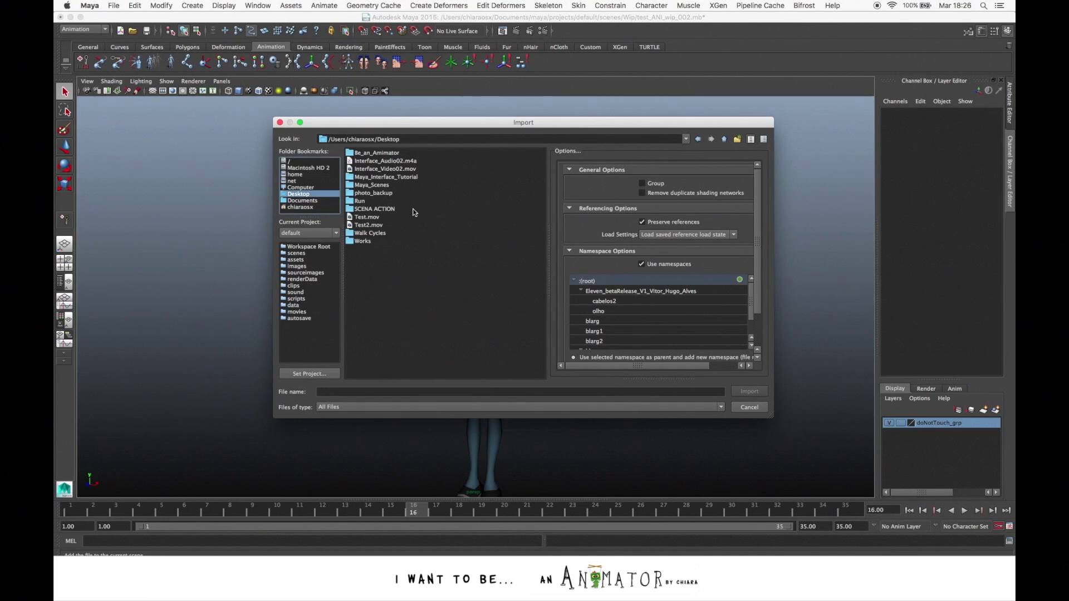
{"action": "double_click", "coordinate": [382, 177]}
{"action": "double_click", "coordinate": [375, 155]}
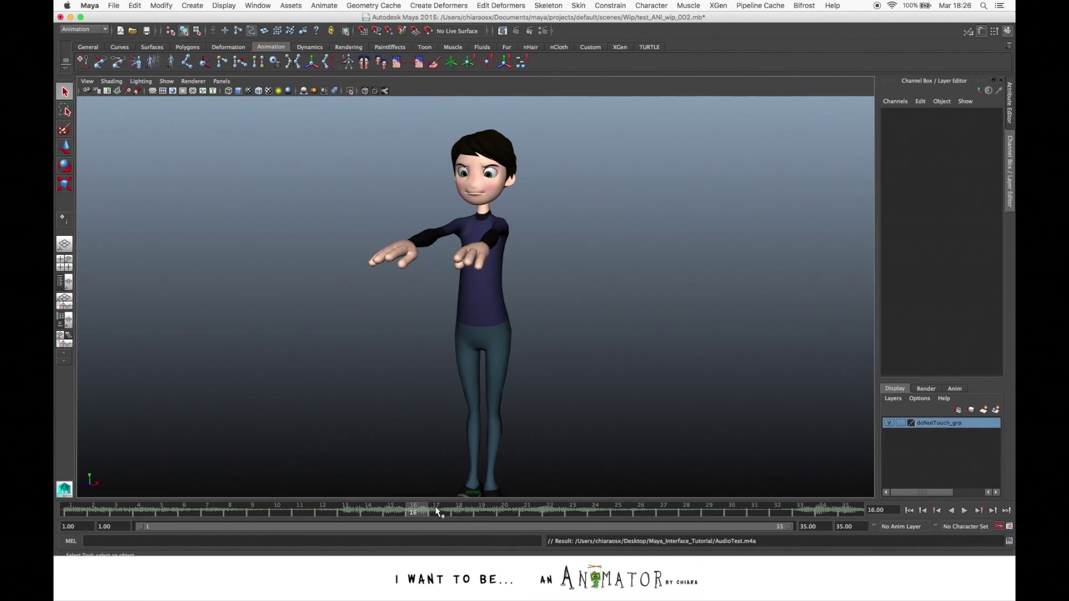
Scrub through the imported audio, turn the timeline sound off, and play and scrub the animation without it.
{"action": "left_click", "coordinate": [237, 511]}
{"action": "left_click", "coordinate": [333, 507]}
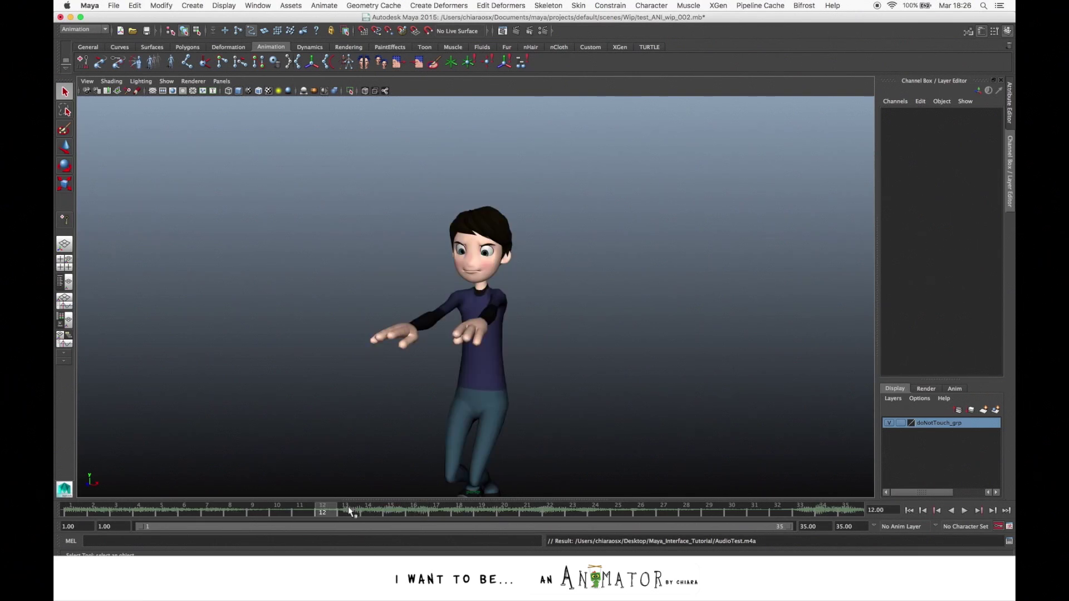
{"action": "right_click", "coordinate": [349, 507]}
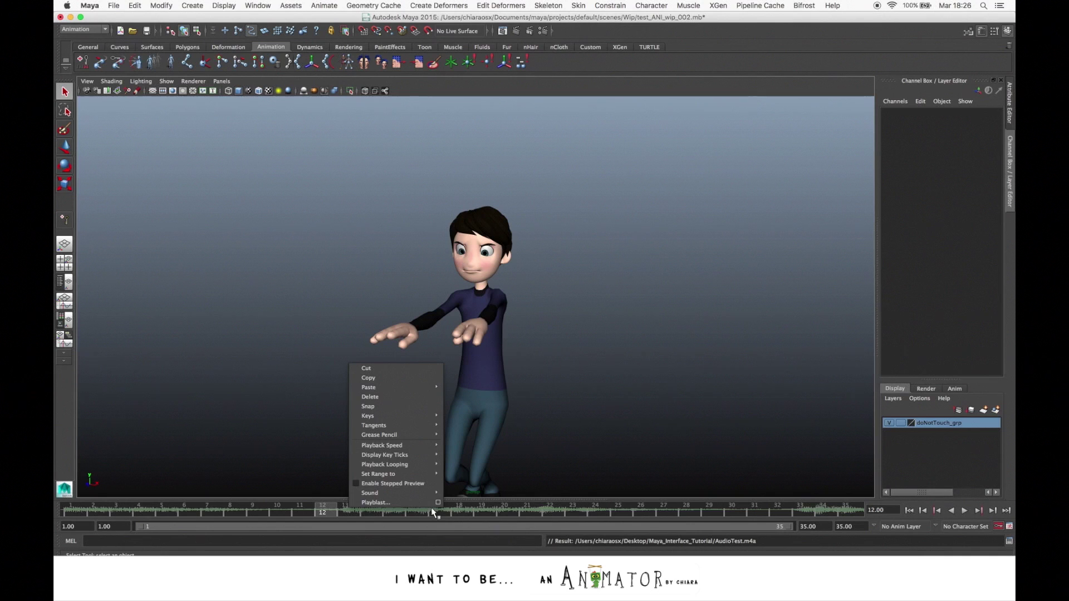
{"action": "mouse_move", "coordinate": [393, 493]}
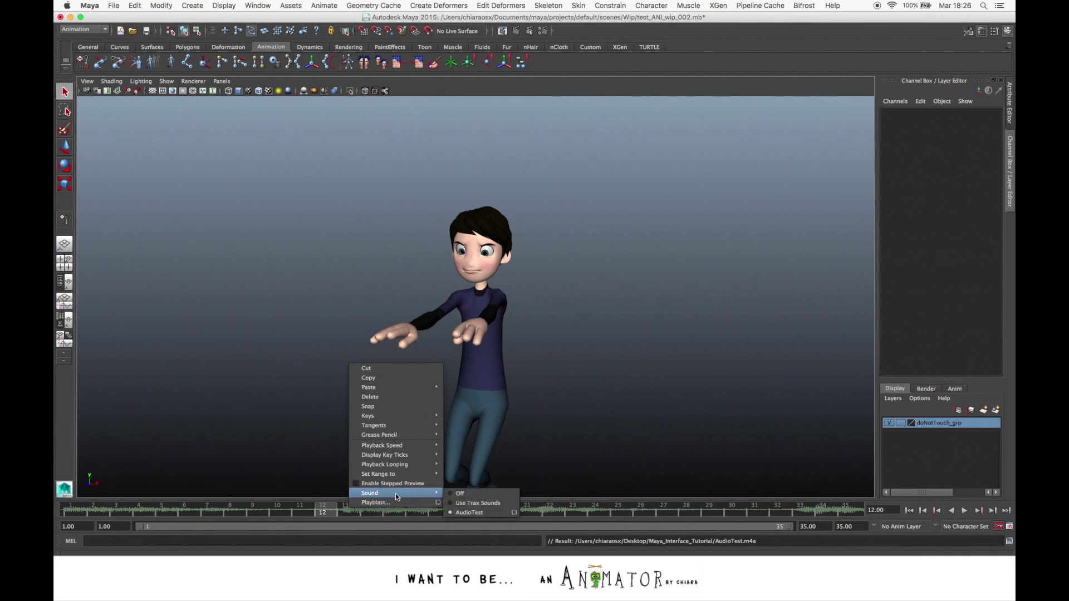
{"action": "left_click", "coordinate": [451, 494]}
{"action": "key", "text": "alt+v"}
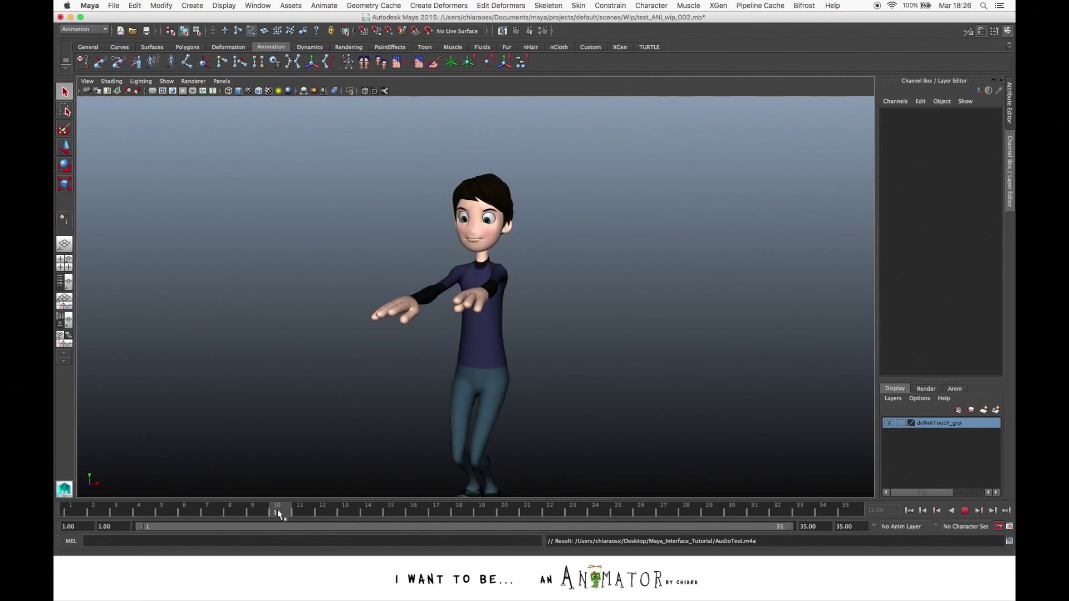
{"action": "left_click_drag", "start_coordinate": [277, 511], "coordinate": [324, 508]}
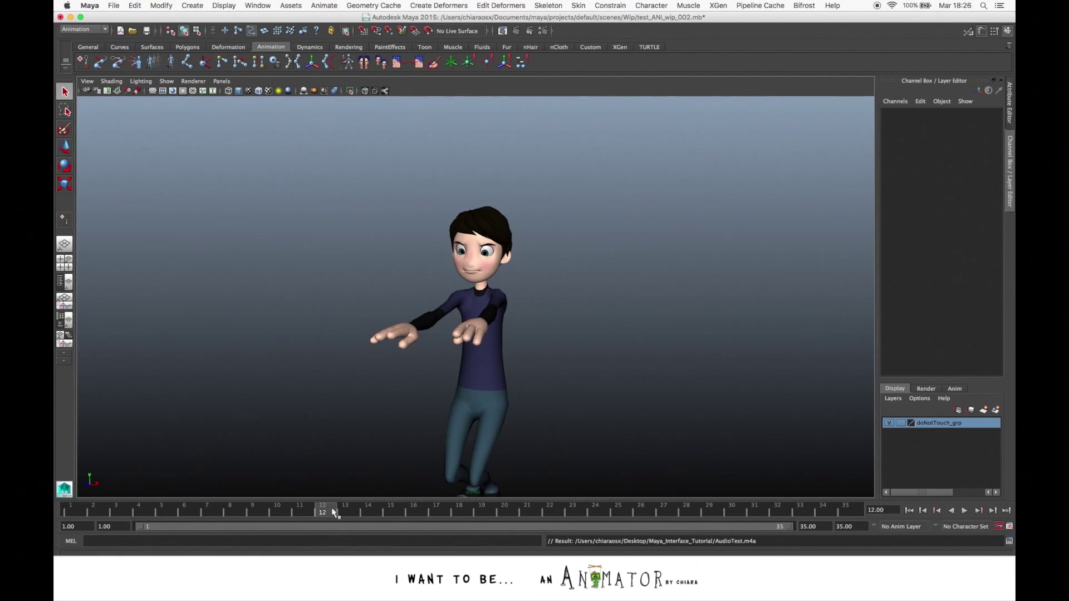
Go to frame 13 and set the timeline sound to AudioTest.
{"action": "left_click", "coordinate": [346, 512]}
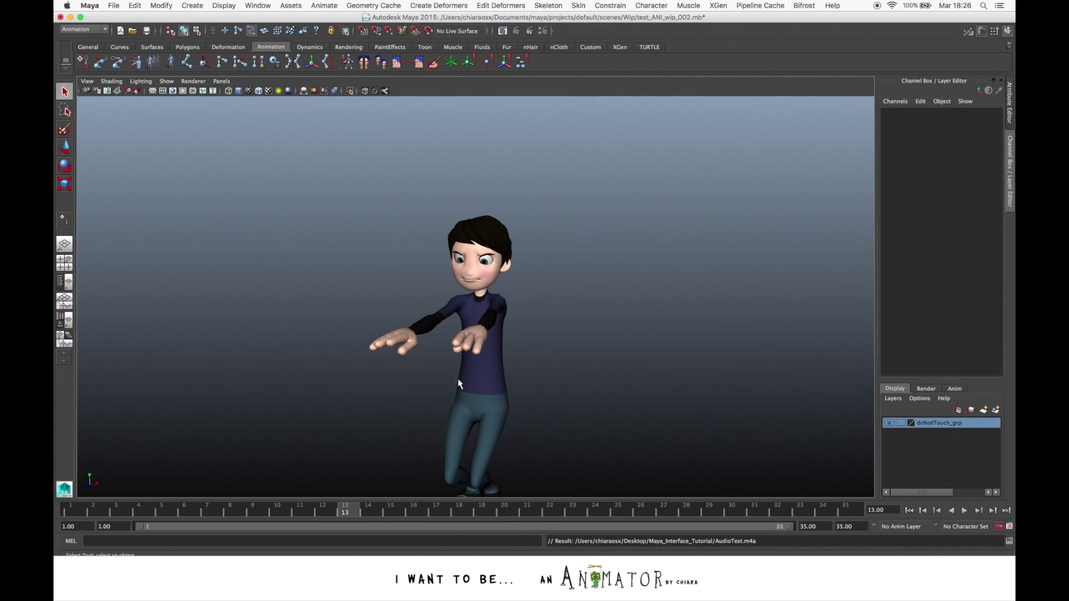
{"action": "right_click", "coordinate": [349, 511]}
{"action": "mouse_move", "coordinate": [412, 496]}
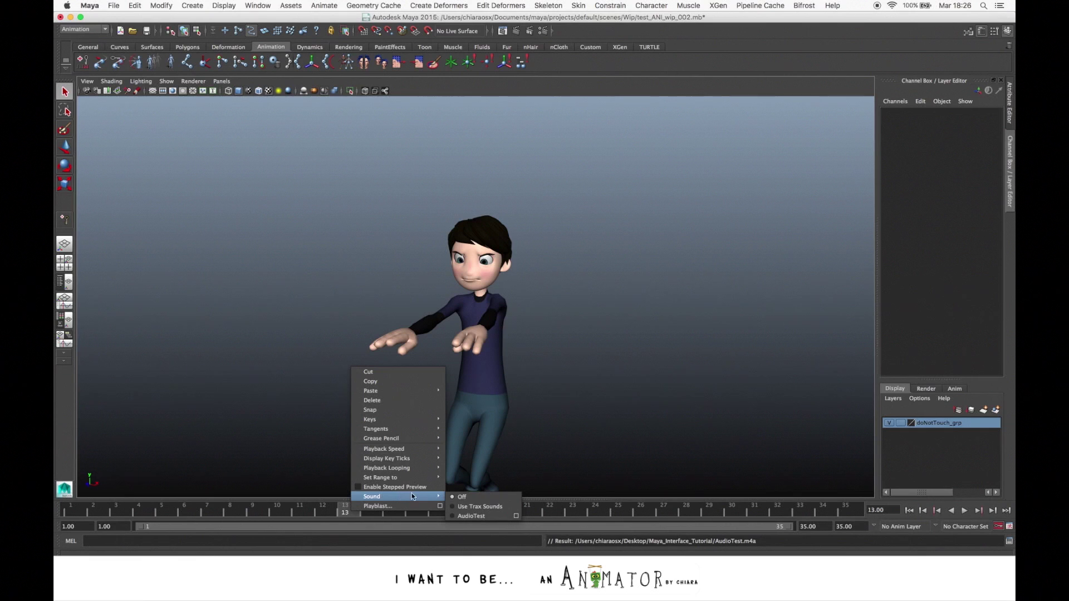
{"action": "left_click", "coordinate": [457, 517]}
Open the Trax Editor and expand its Soundtrack track.
{"action": "left_click", "coordinate": [268, 5]}
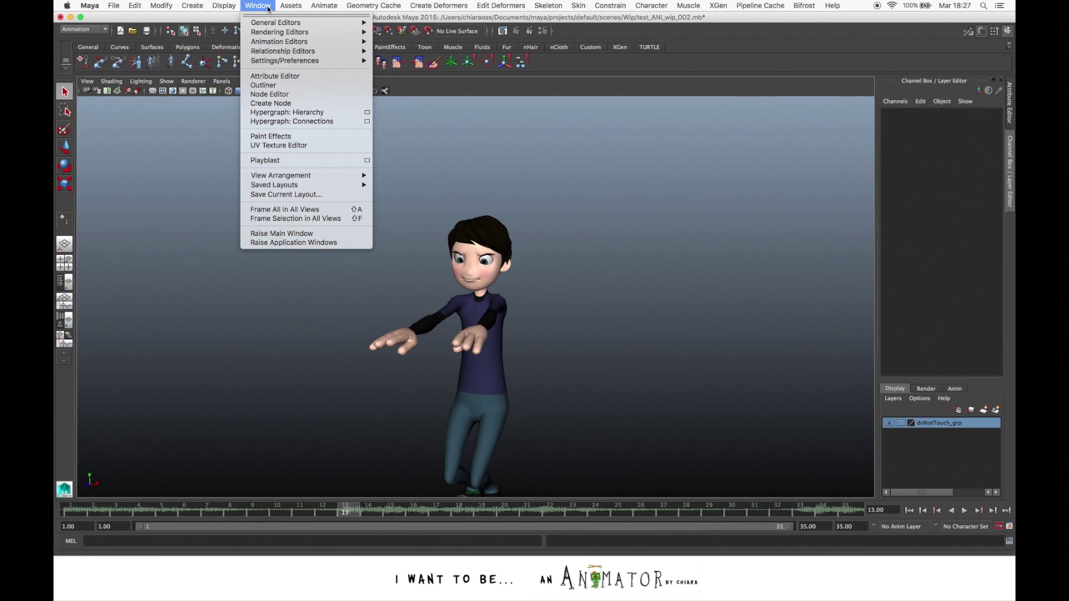
{"action": "mouse_move", "coordinate": [309, 42]}
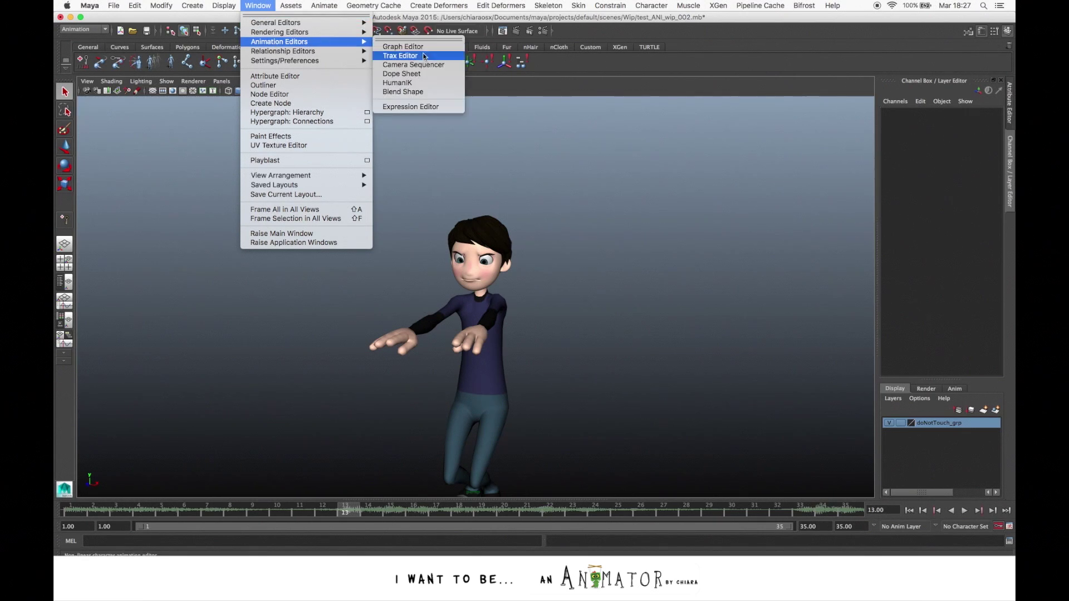
{"action": "left_click", "coordinate": [424, 55]}
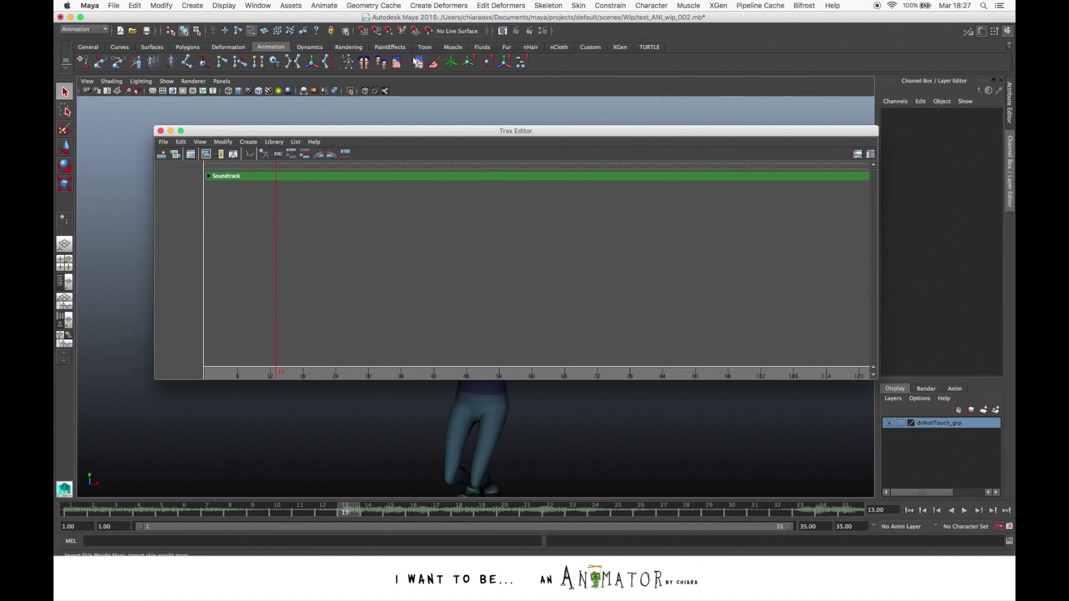
{"action": "left_click", "coordinate": [209, 176]}
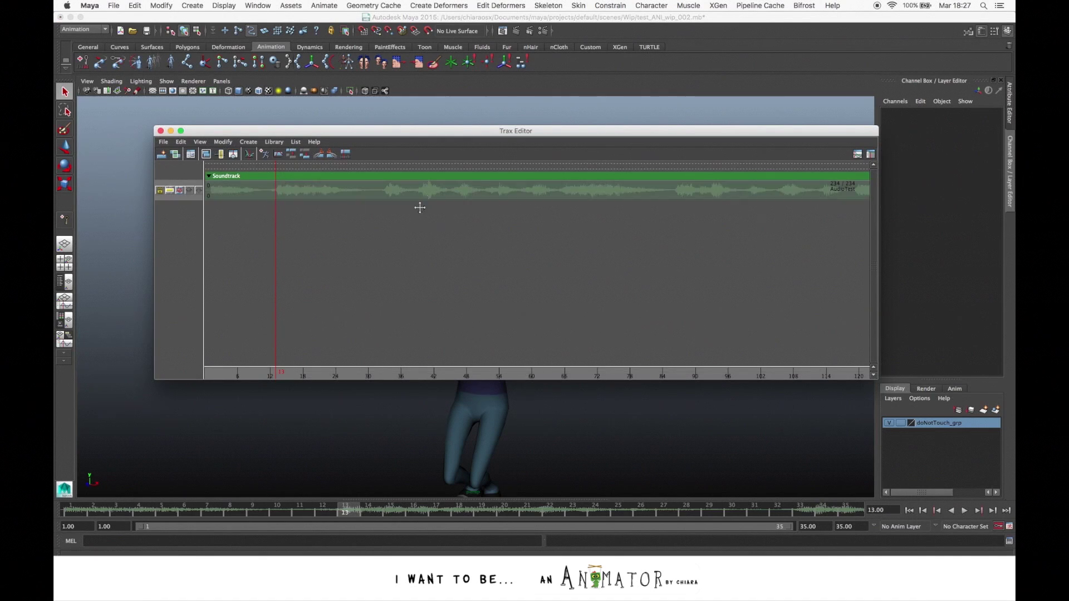
Move the AudioTest clip about one frame later in the soundtrack, and scrub the timeline to check it.
{"action": "right_click_drag", "start_coordinate": [410, 189], "coordinate": [341, 179], "text": "alt"}
{"action": "middle_click_drag", "start_coordinate": [574, 200], "coordinate": [523, 209], "text": "alt"}
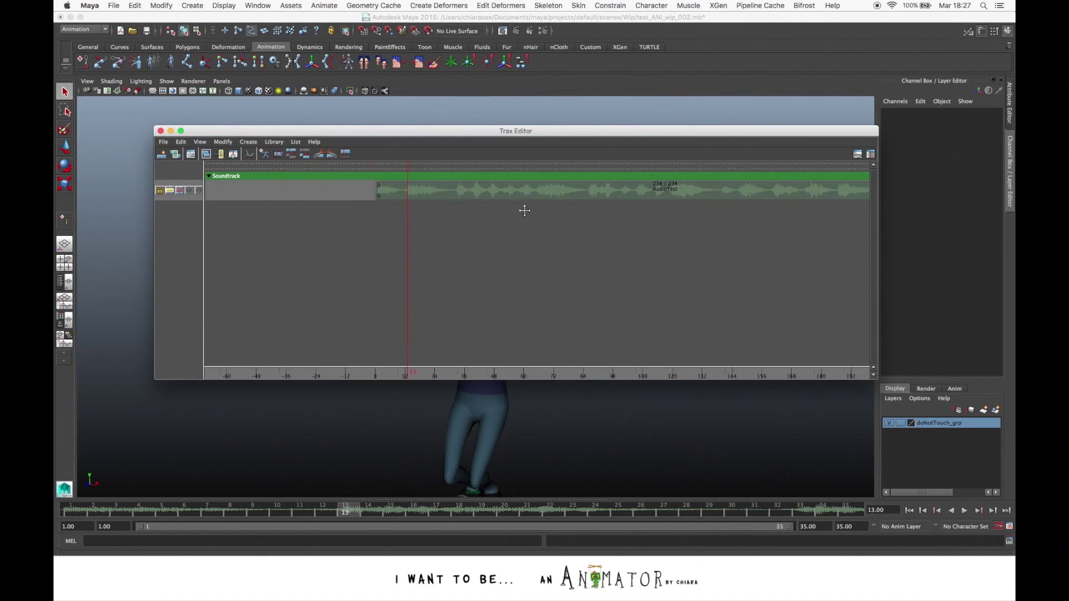
{"action": "right_click_drag", "start_coordinate": [522, 210], "coordinate": [547, 196], "text": "alt"}
{"action": "left_click", "coordinate": [546, 195]}
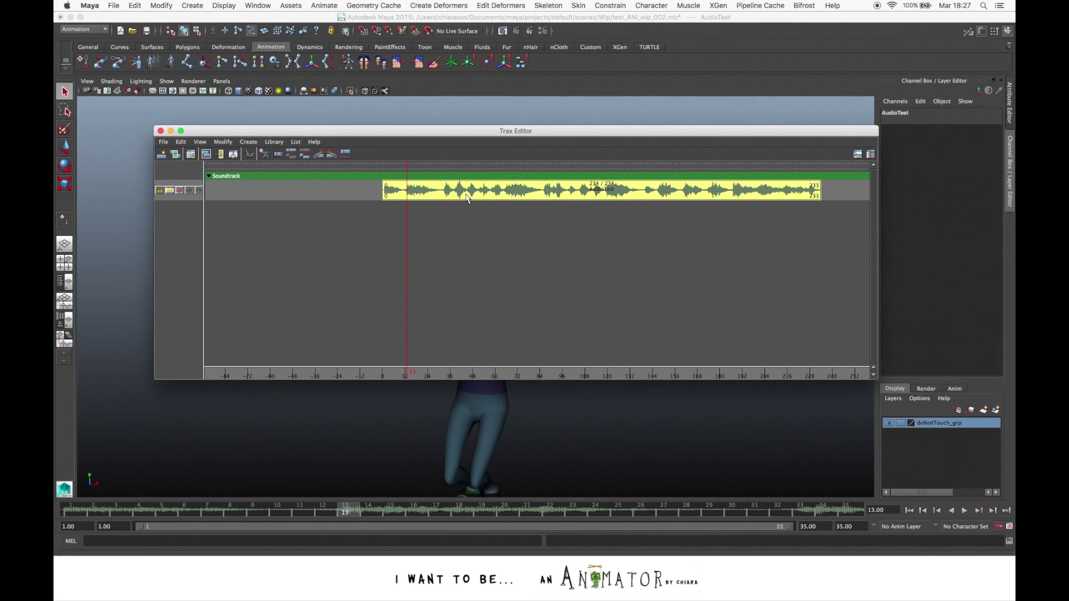
{"action": "mouse_move", "coordinate": [403, 191]}
{"action": "left_mouse_down"}
{"action": "mouse_move", "coordinate": [473, 192]}
{"action": "mouse_move", "coordinate": [337, 194]}
{"action": "mouse_move", "coordinate": [458, 195]}
{"action": "mouse_move", "coordinate": [363, 198]}
{"action": "mouse_move", "coordinate": [405, 197]}
{"action": "left_mouse_up"}
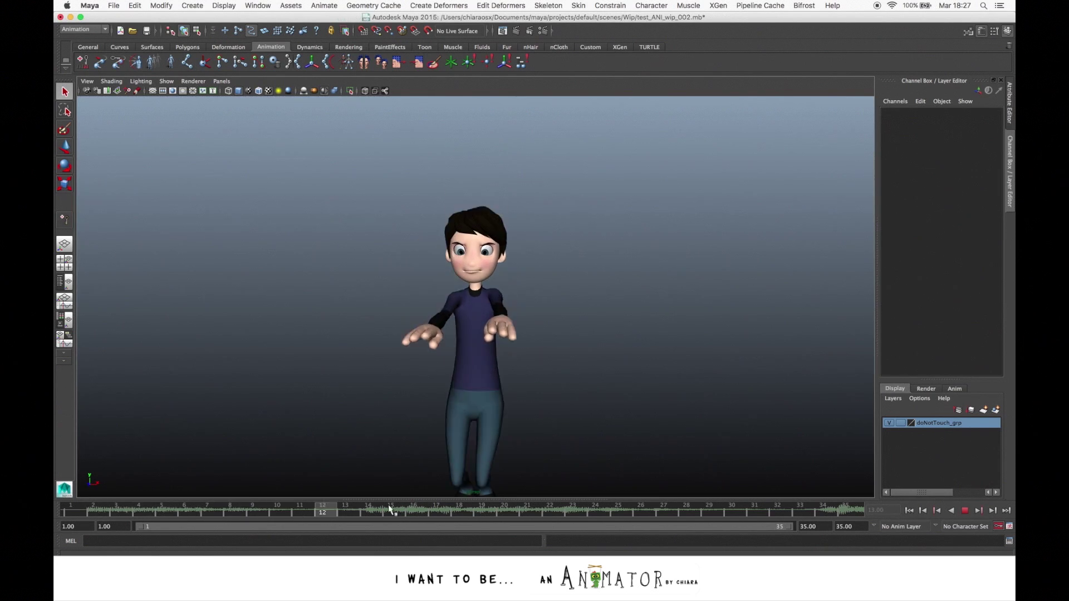
{"action": "left_click_drag", "start_coordinate": [390, 509], "coordinate": [229, 504]}
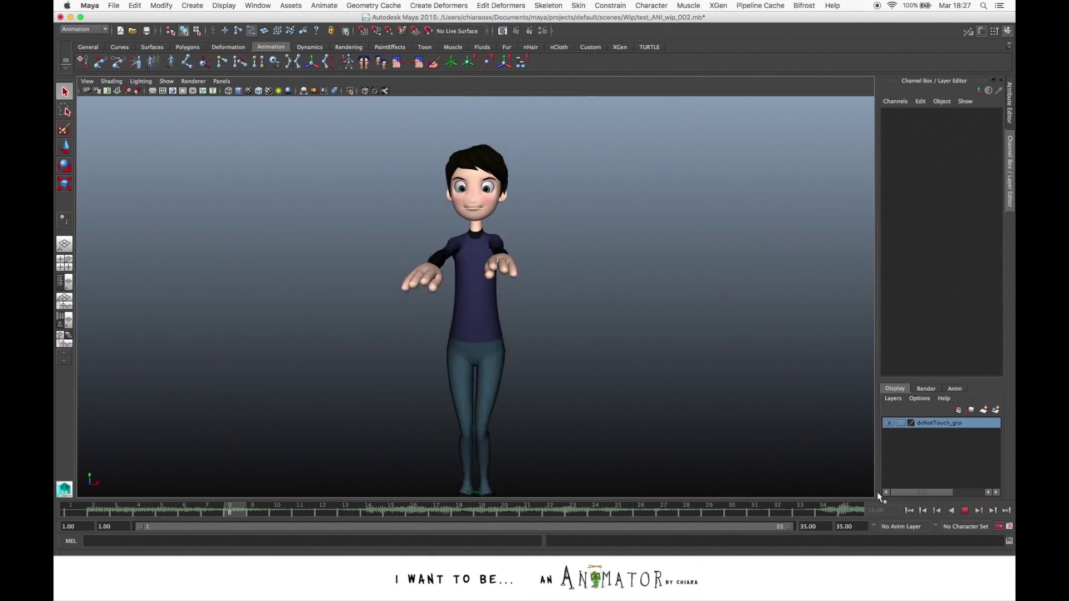
Create a playblast of the animation in avfoundation format with H.264 encoding, sized from the window at scale 1.00.
{"action": "right_click", "coordinate": [852, 511]}
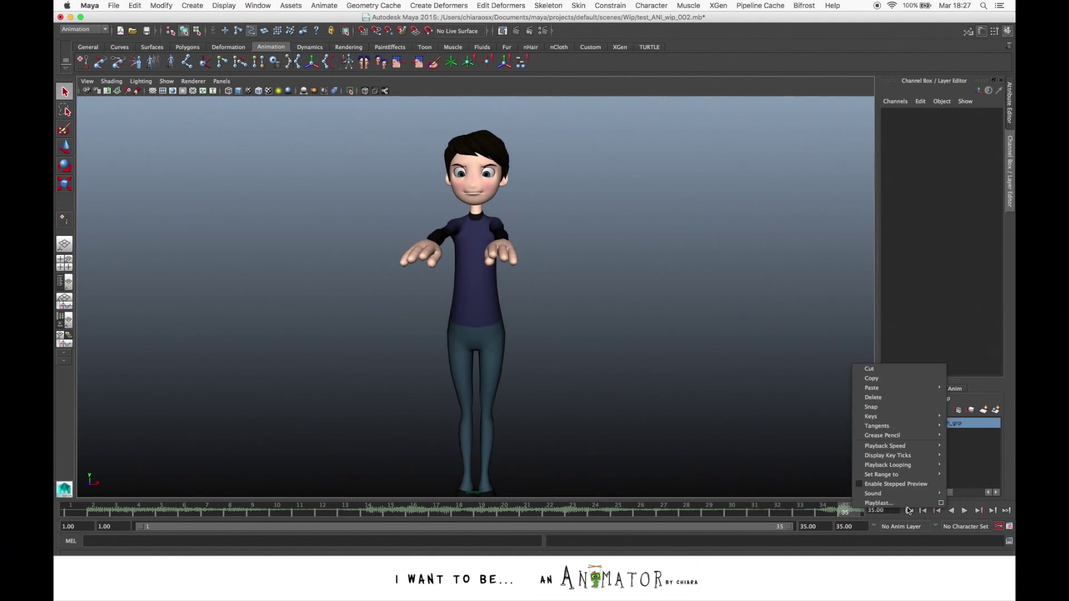
{"action": "left_click", "coordinate": [941, 507]}
{"action": "scroll", "coordinate": [633, 397], "scroll_direction": "down", "scroll_amount": 1}
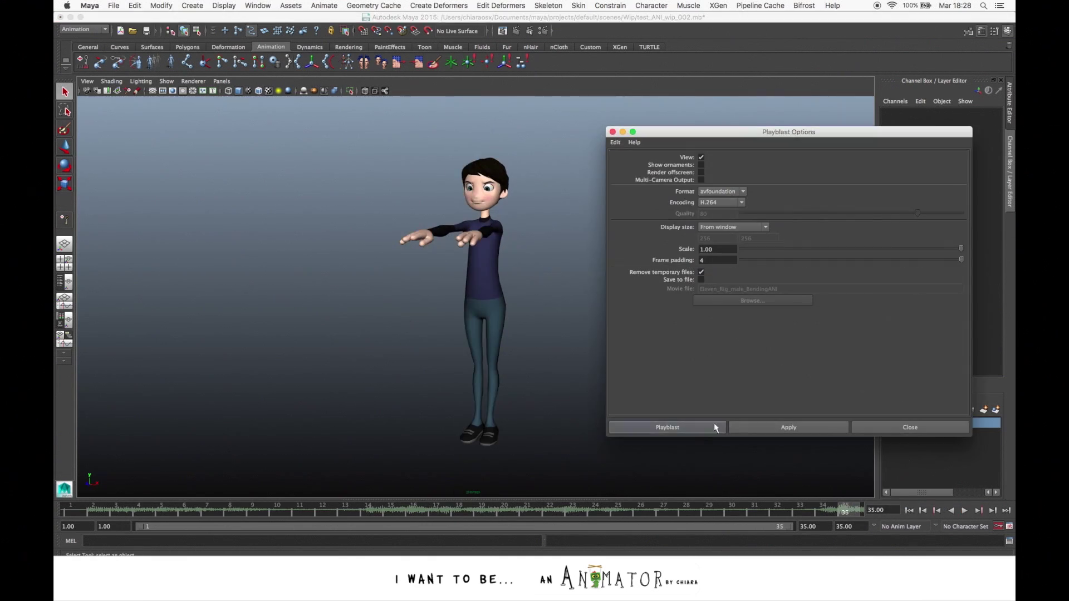
{"action": "left_click", "coordinate": [700, 427]}
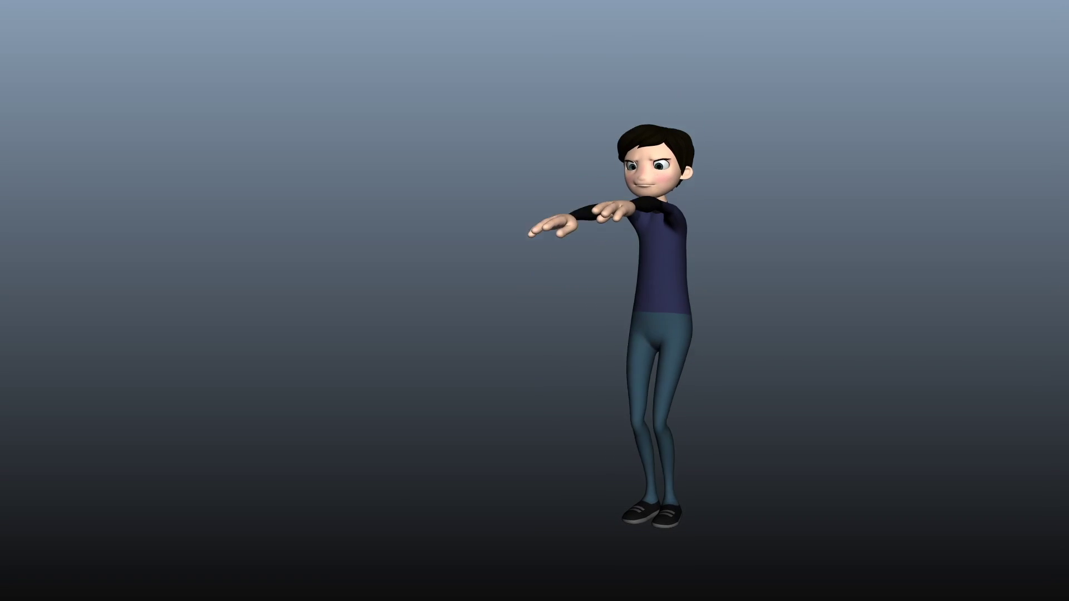